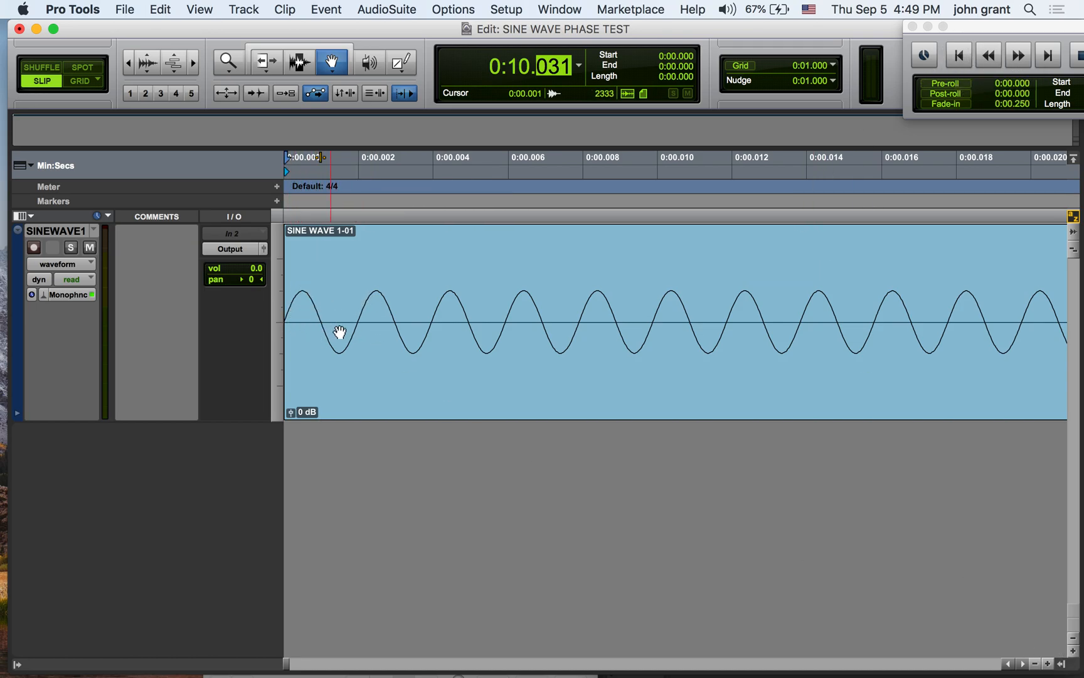
# Zoom the timeline out from the individual wave cycles to examine the full length of the SINE WAVE 1-01 clip.
pyautogui.click(1036, 664)
pyautogui.click(1035, 663)
pyautogui.click(1035, 664)
pyautogui.click(1035, 664)
pyautogui.click(1035, 664)
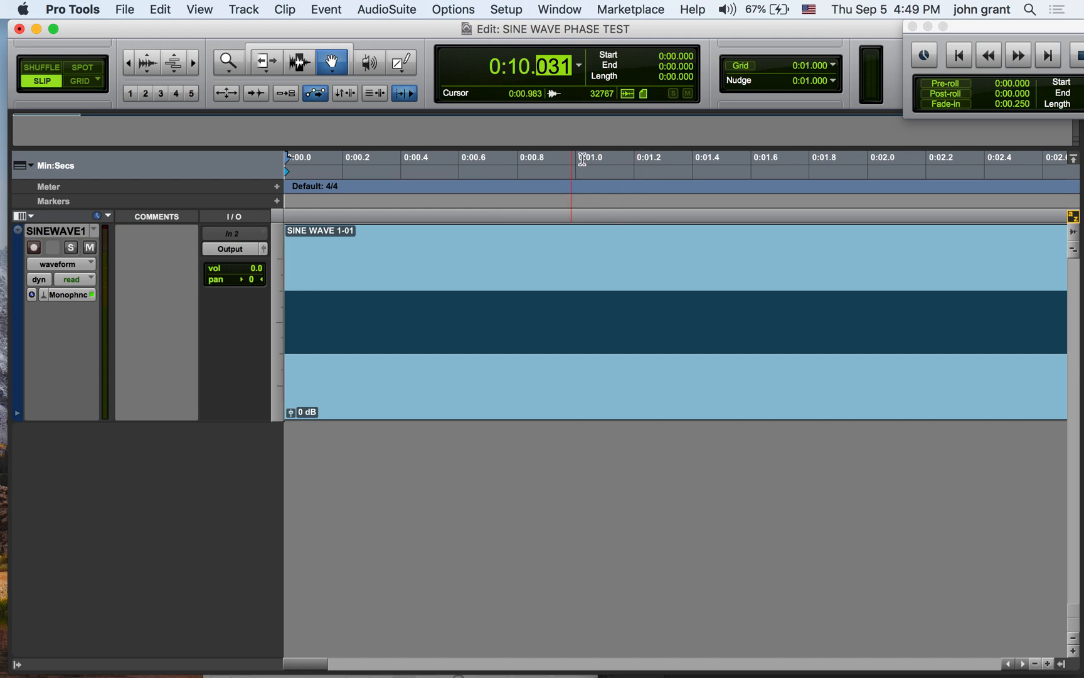
pyautogui.click(1035, 664)
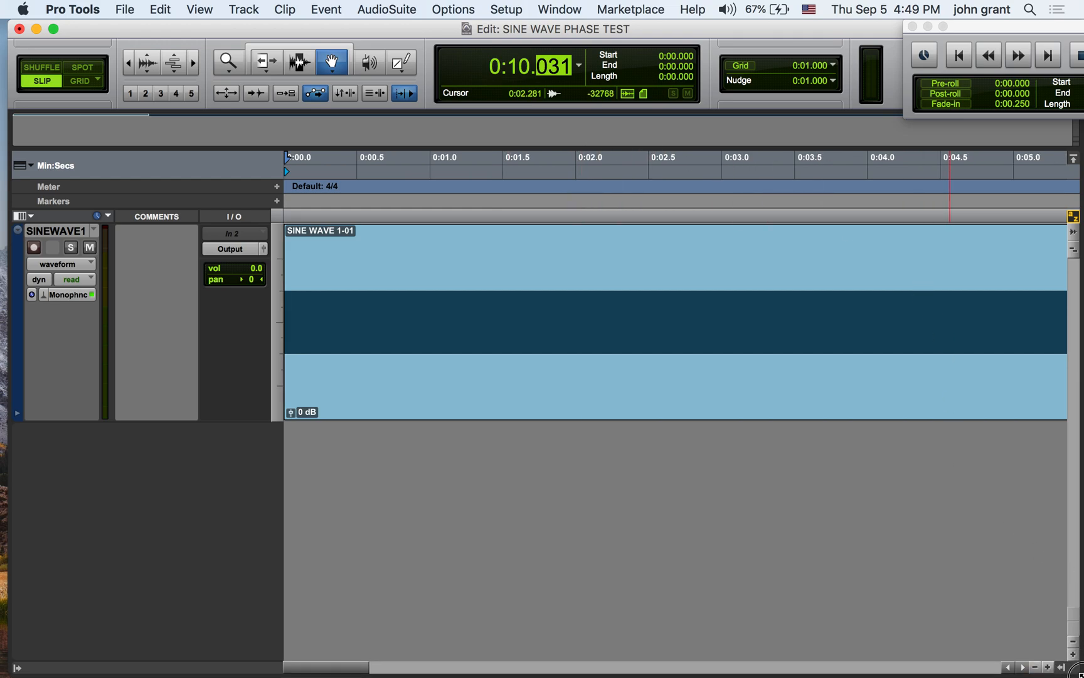
pyautogui.click(1036, 667)
pyautogui.click(1036, 667)
pyautogui.click(1037, 666)
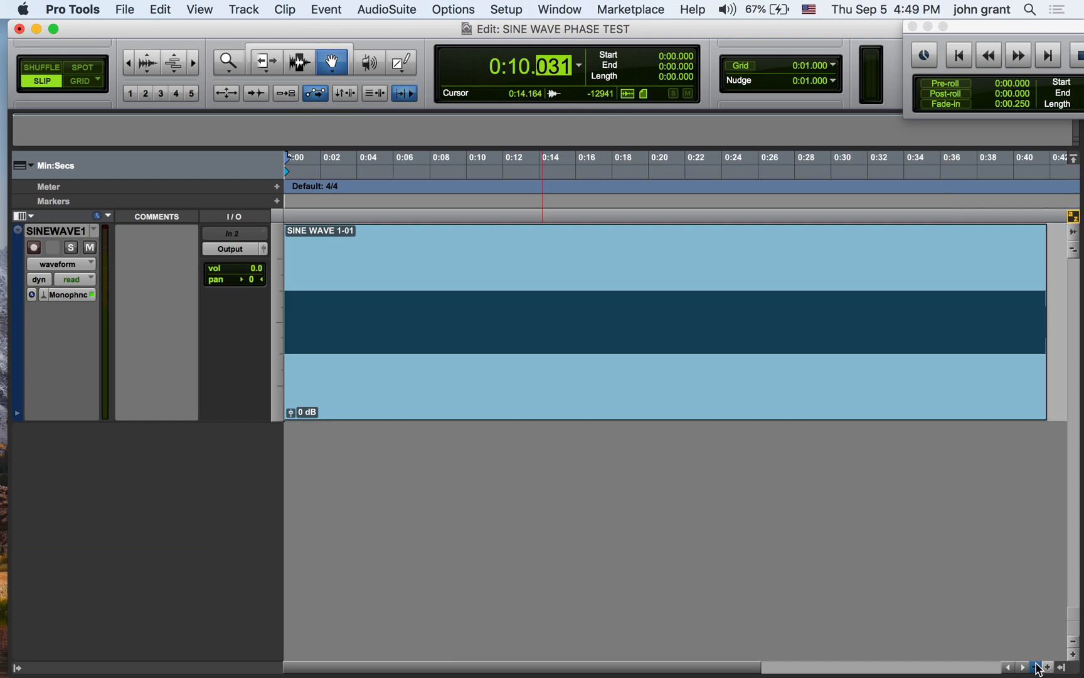
pyautogui.click(1036, 666)
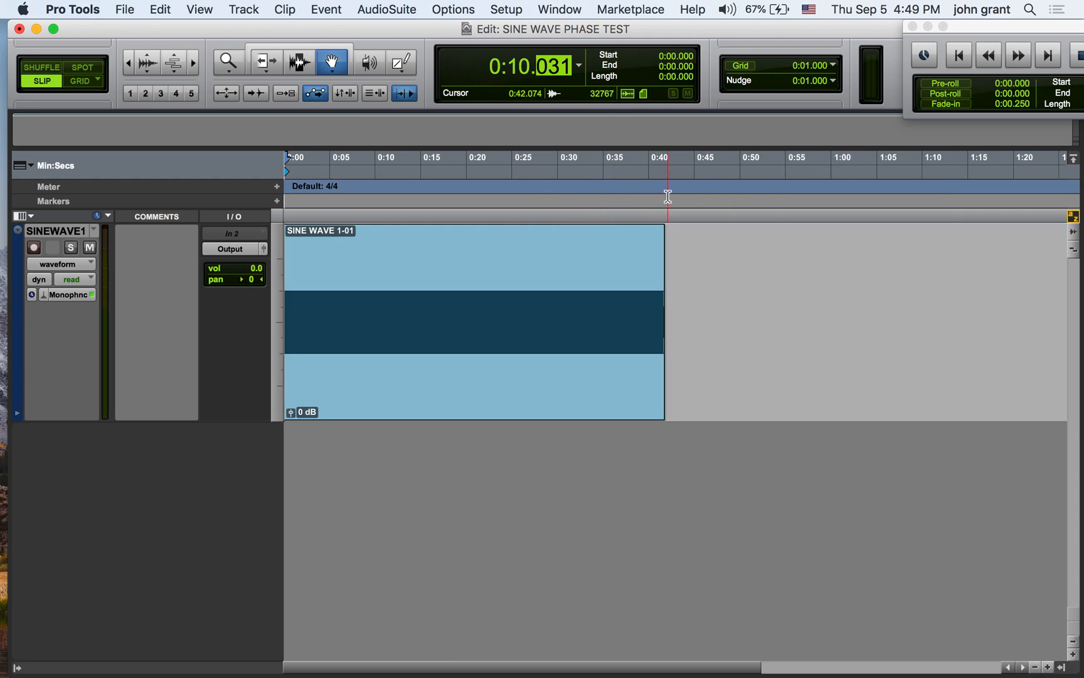
pyautogui.click(1049, 668)
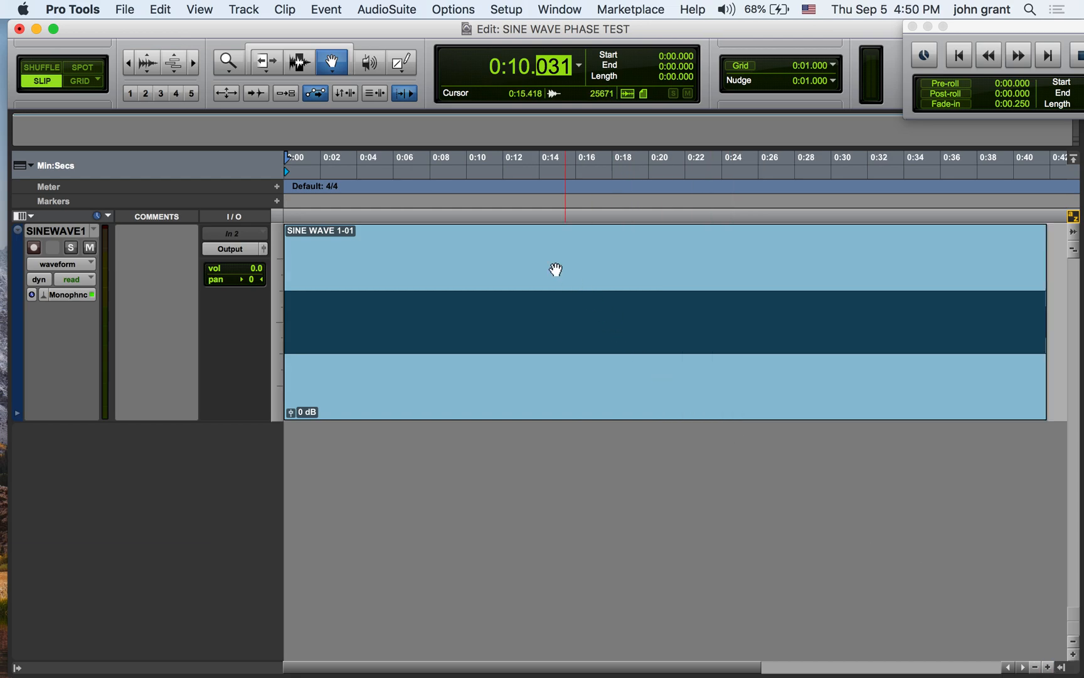
# Mark the 0:10 point on the timeline and examine the waveform at progressively finer time scales down to hundredths of a second.
pyautogui.click(468, 166)
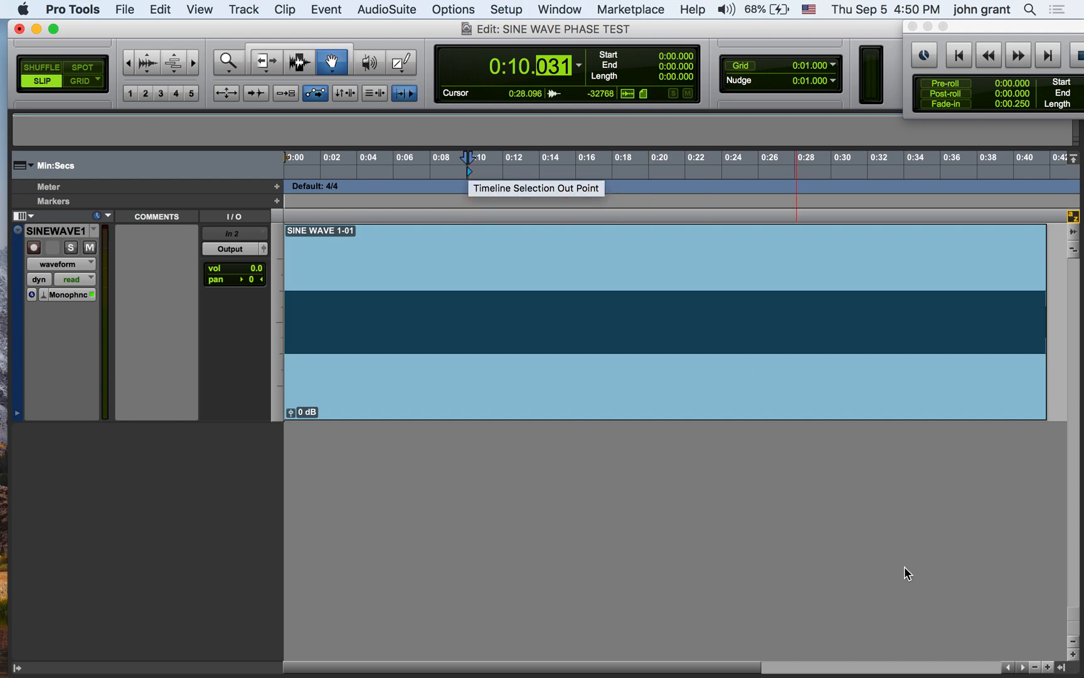
pyautogui.click(1049, 668)
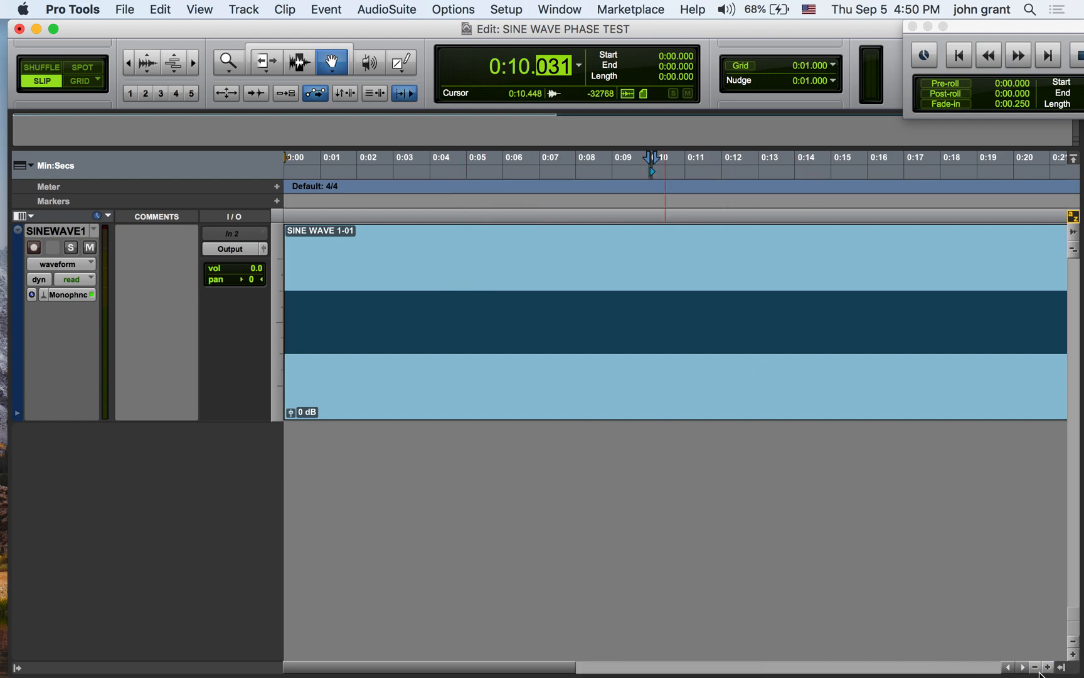
pyautogui.click(1048, 667)
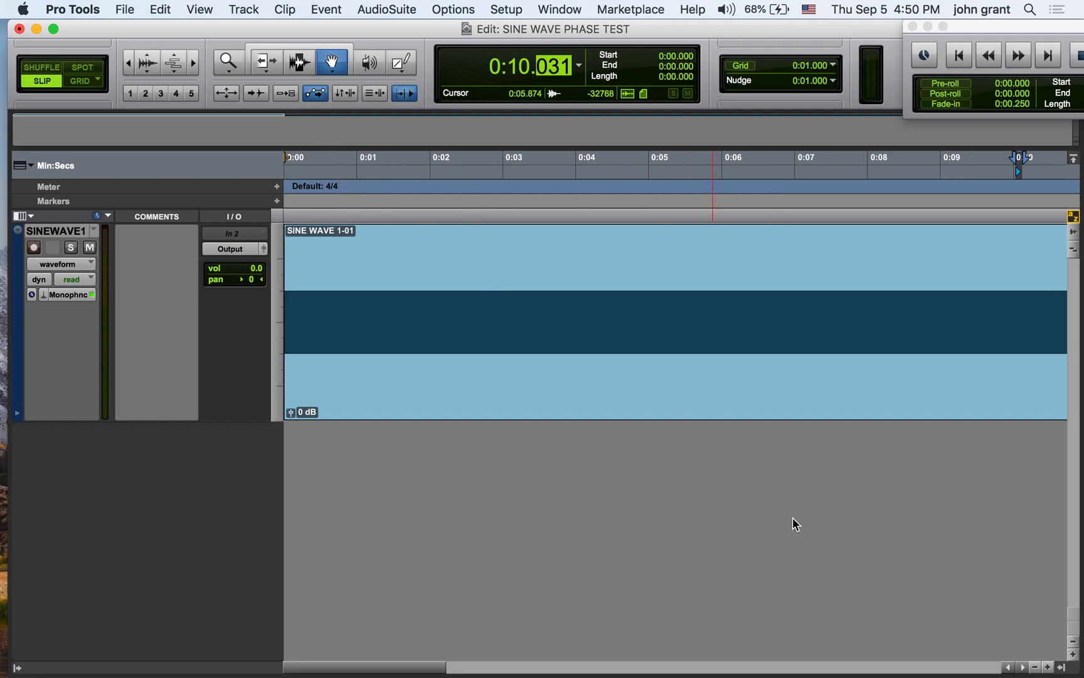
pyautogui.click(1048, 668)
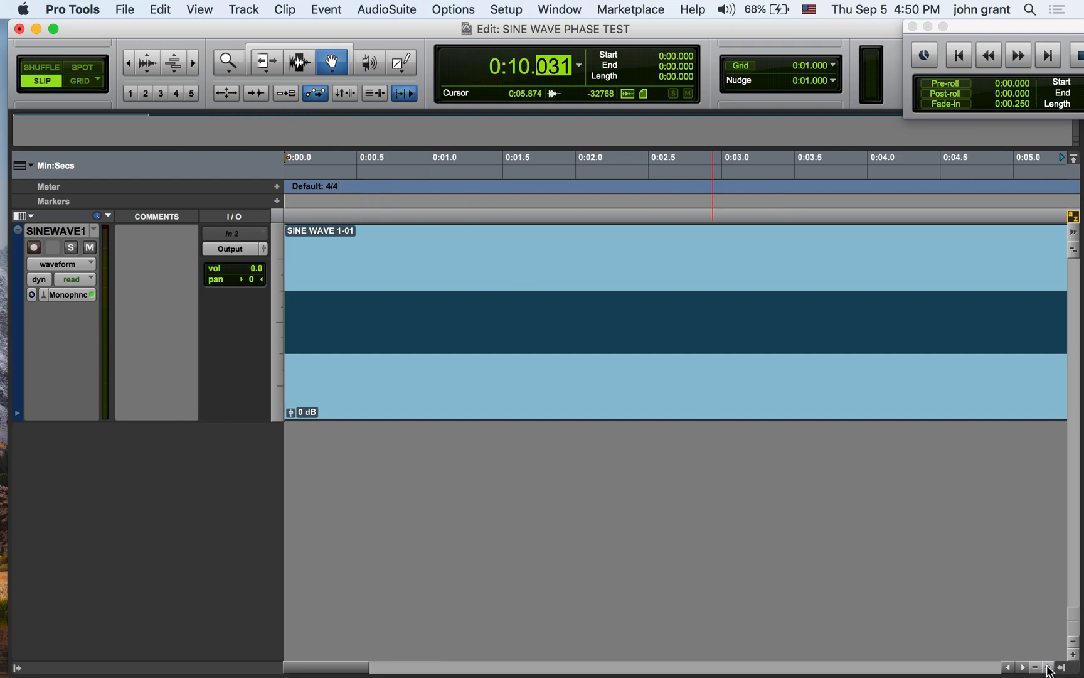
pyautogui.click(1048, 668)
pyautogui.click(1048, 668)
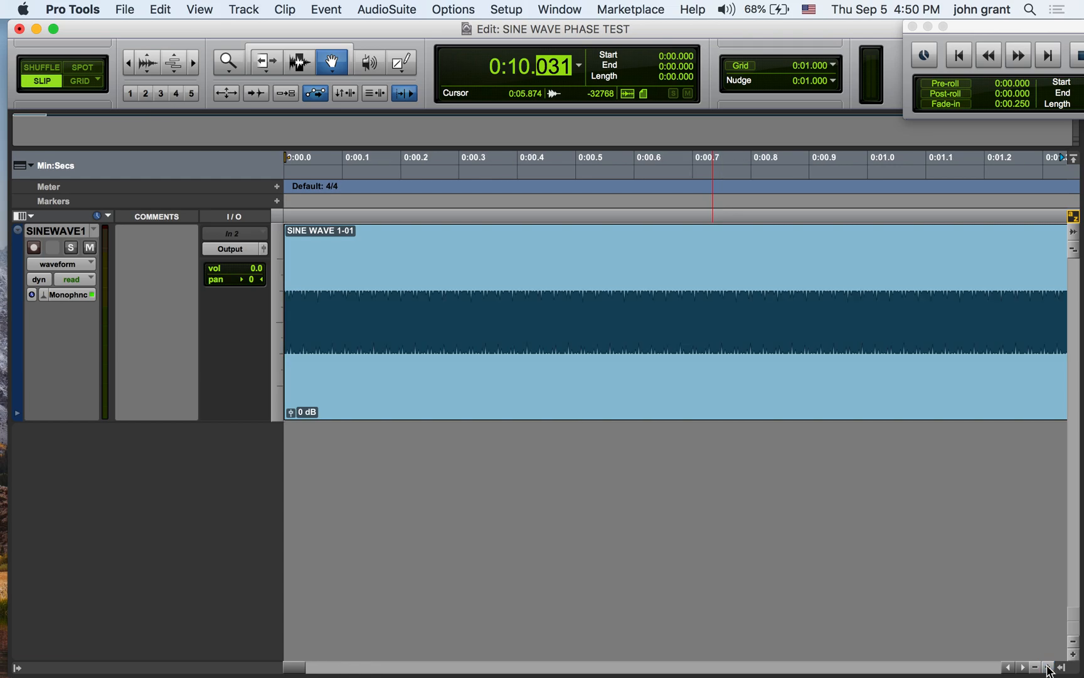
pyautogui.click(1048, 668)
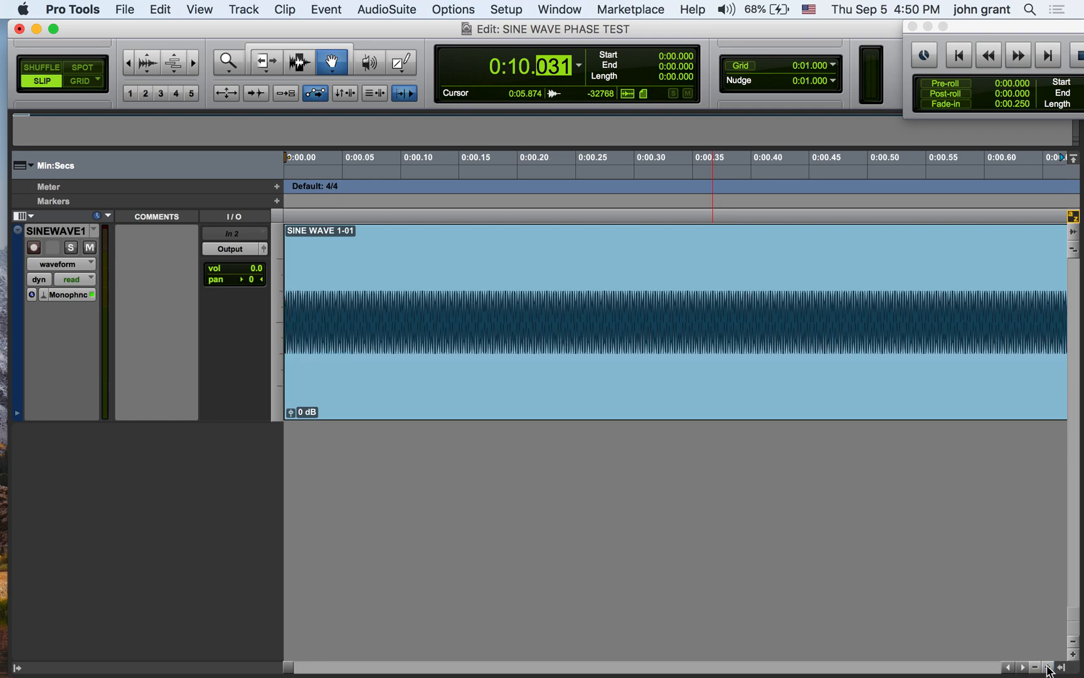
pyautogui.click(1048, 667)
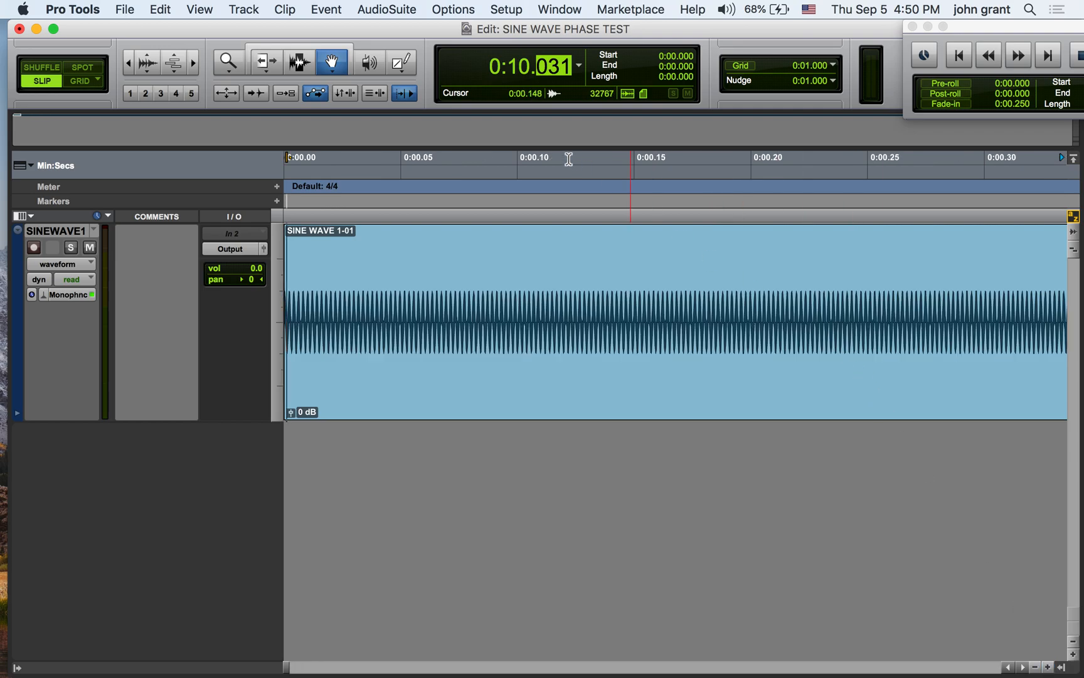
# Mark the 0:00.10 and 0:00.010 points on the timeline and examine the individual wave cycles within that span.
pyautogui.click(521, 181)
pyautogui.click(1048, 667)
pyautogui.click(1048, 667)
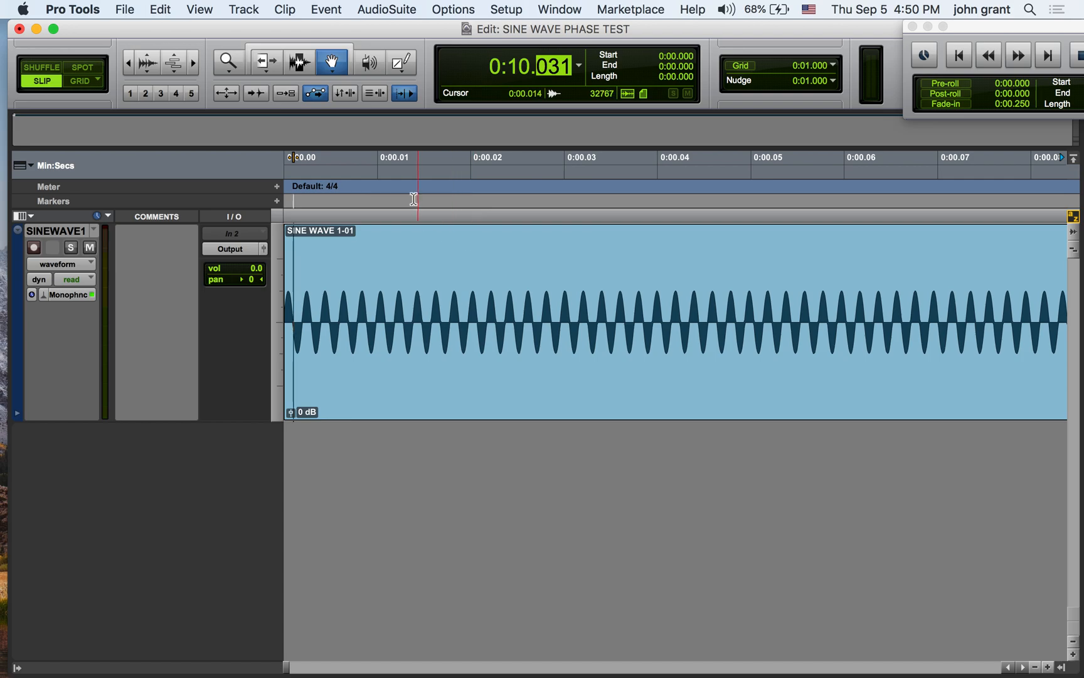
pyautogui.click(381, 165)
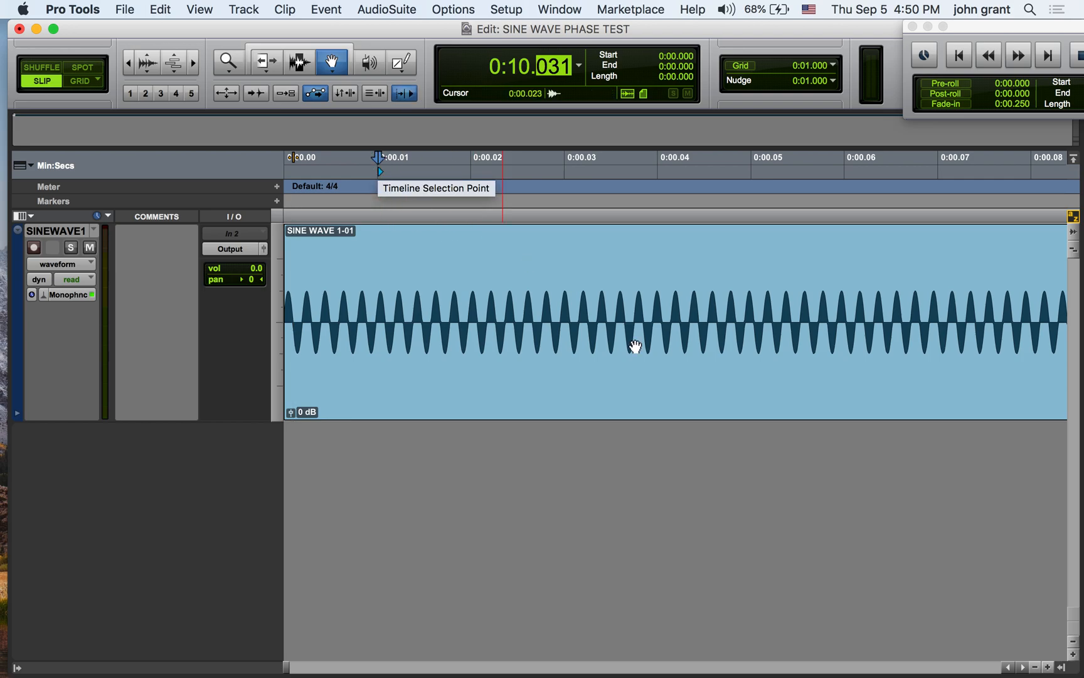
pyautogui.click(1048, 667)
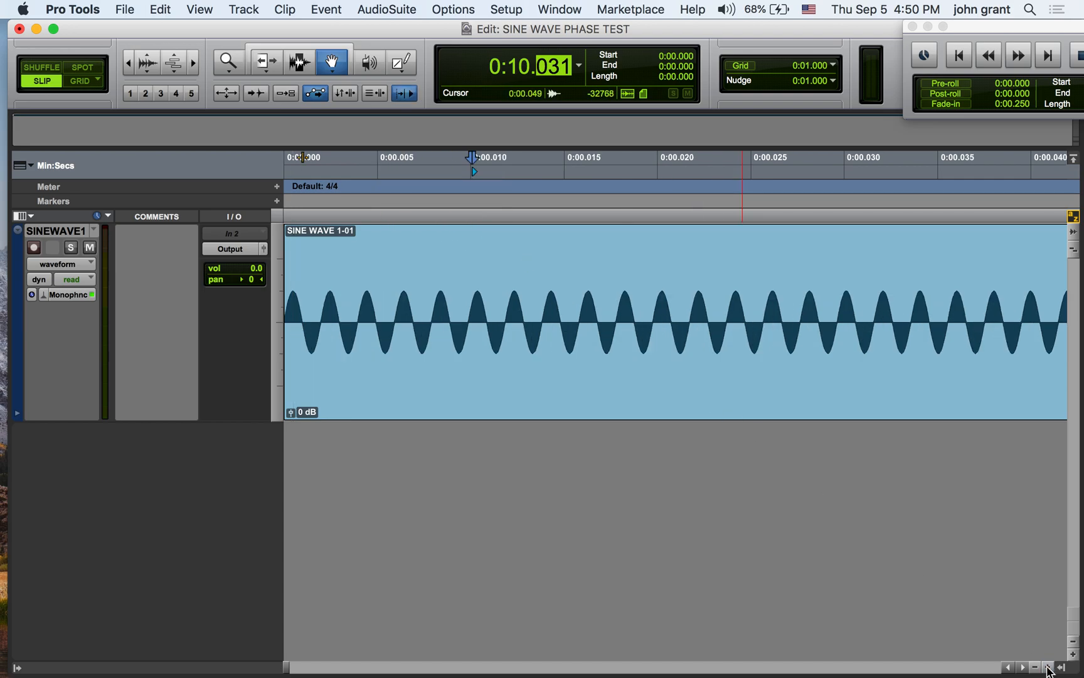
pyautogui.click(1048, 667)
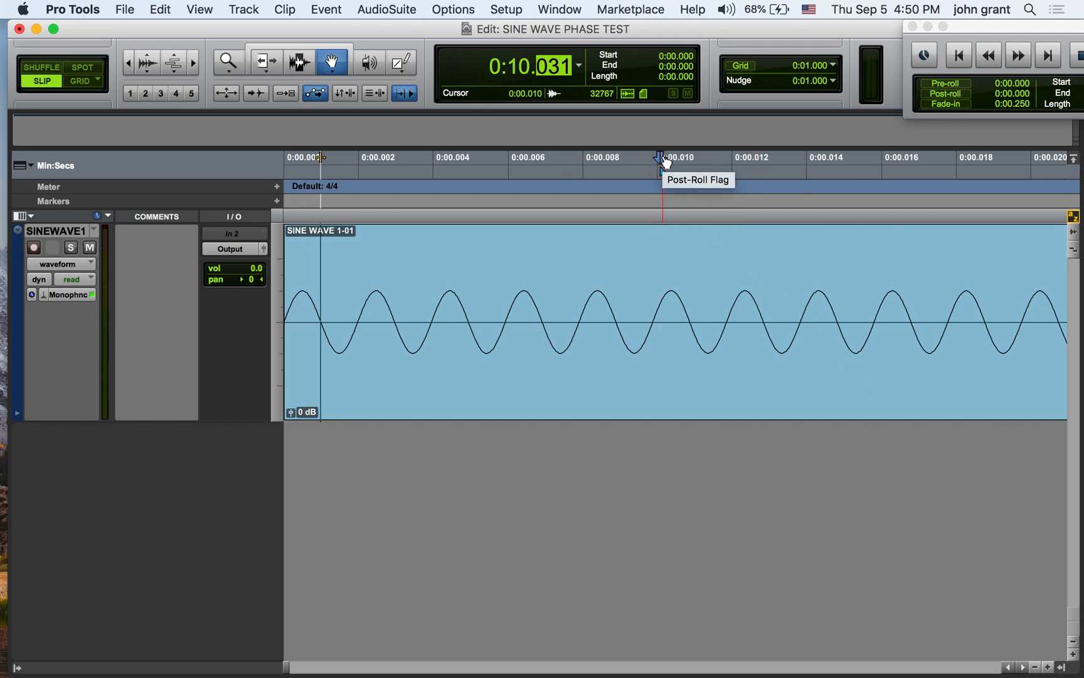
pyautogui.click(660, 164)
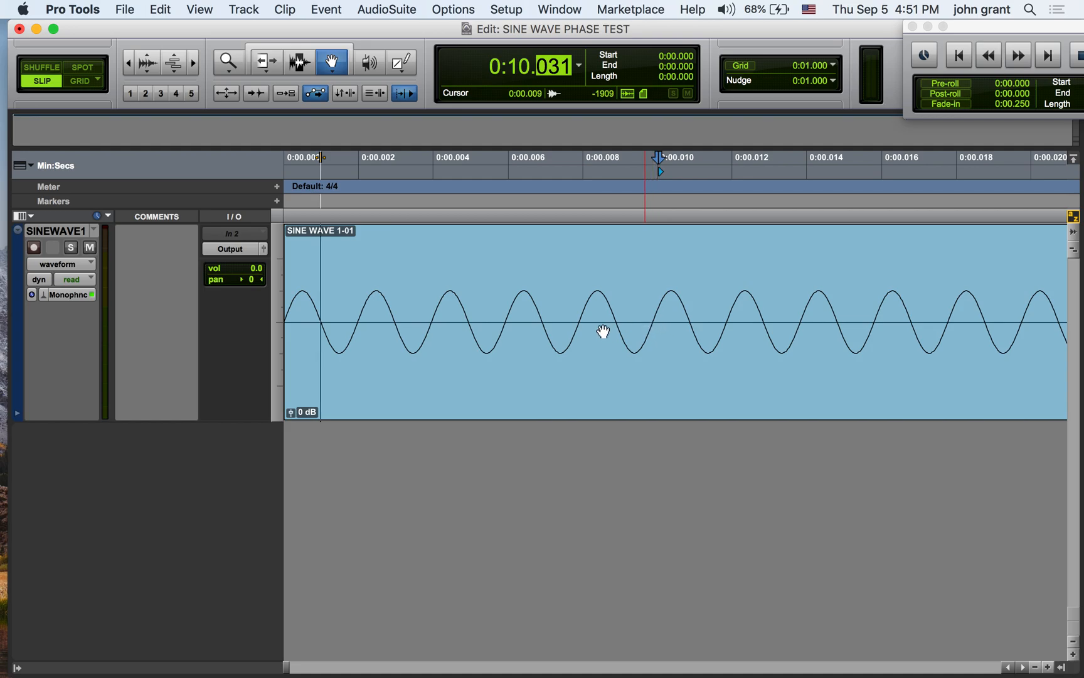
# Compare the sine wave's appearance at a wider and a closer time scale, returning to the view of single cycles.
pyautogui.click(1035, 668)
pyautogui.click(1035, 668)
pyautogui.click(1036, 668)
pyautogui.click(1035, 668)
pyautogui.click(1049, 667)
pyautogui.click(1048, 667)
pyautogui.click(1049, 667)
pyautogui.click(1049, 667)
# Audition the single SINEWAVE1 track briefly and stop playback.
pyautogui.press('Return')
pyautogui.press('space')
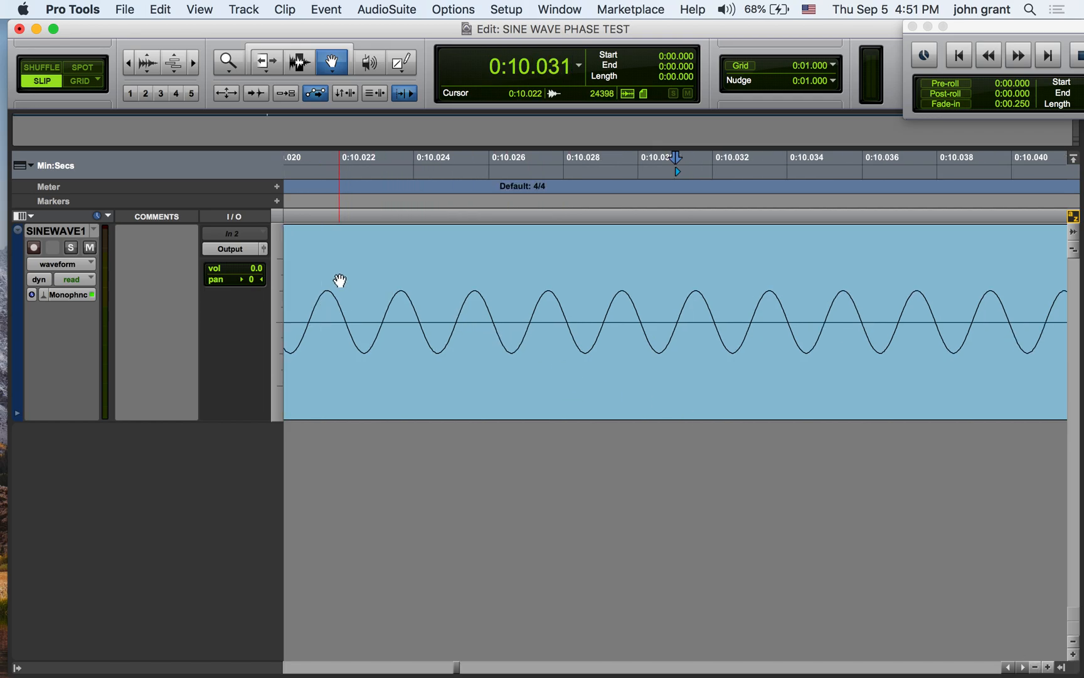
pyautogui.press('space')
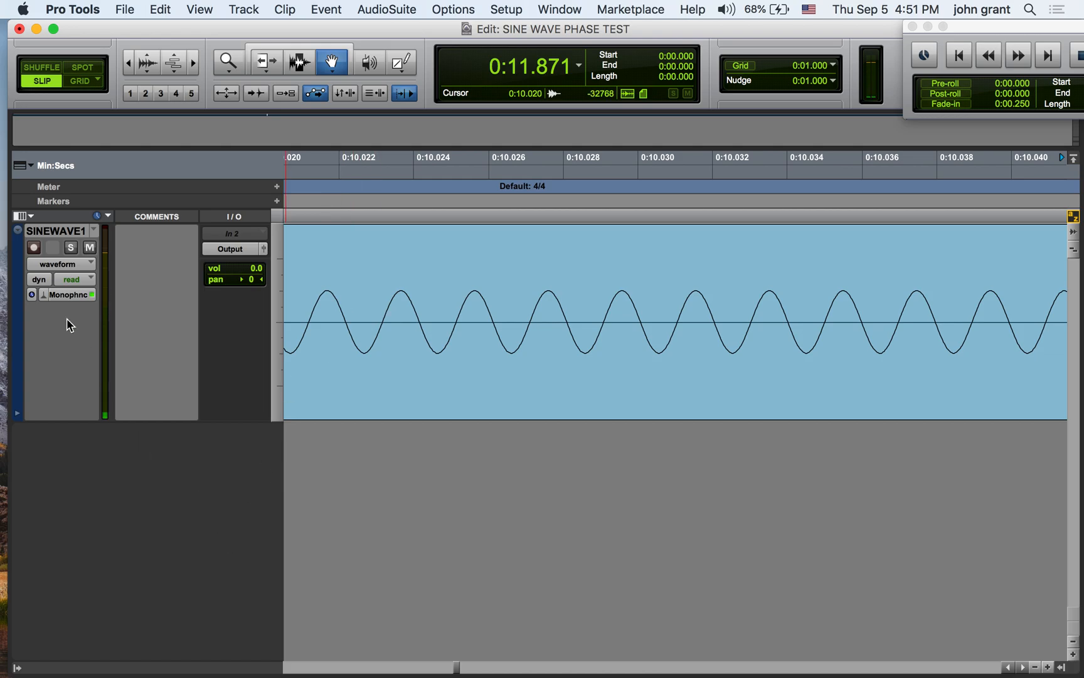
# Duplicate the SINEWAVE1 track once, including all its data, and insert the copy after it.
pyautogui.click(56, 232)
pyautogui.click(246, 10)
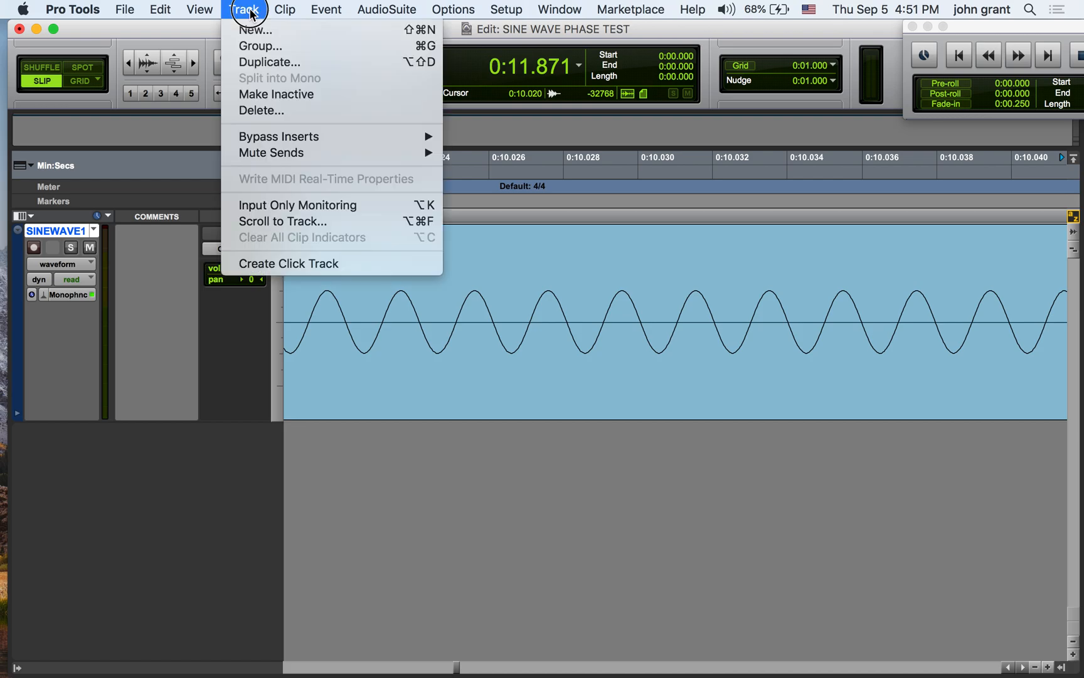
pyautogui.click(262, 61)
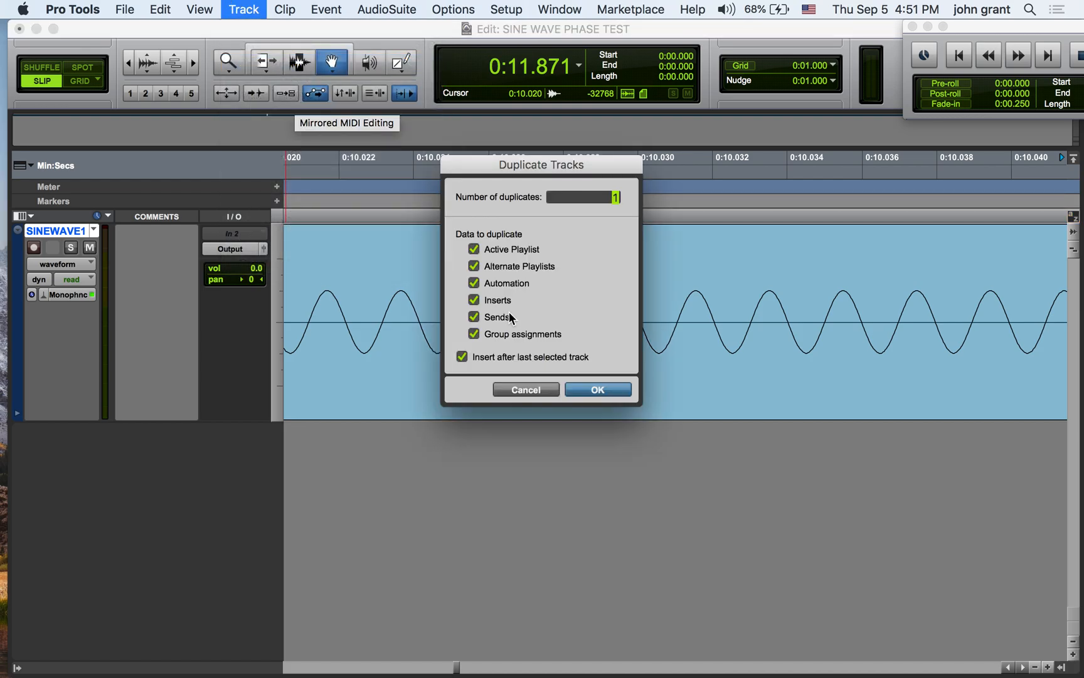
pyautogui.click(598, 390)
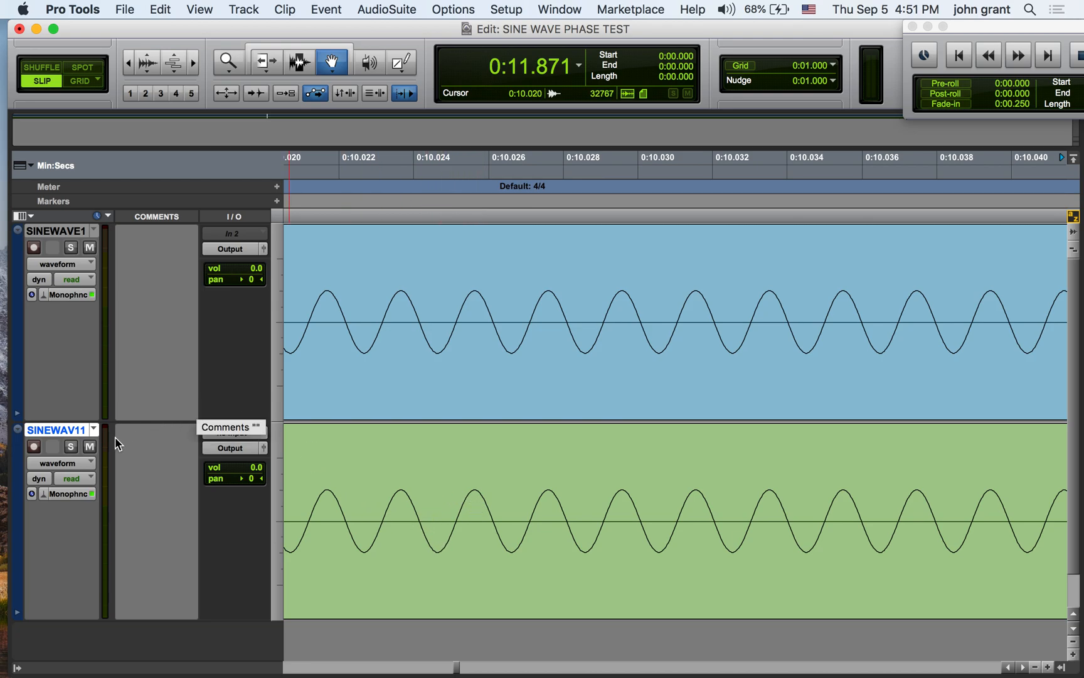
# Play the two identical tracks while toggling their mutes to compare one track against both, and stop with both unmuted.
pyautogui.click(89, 448)
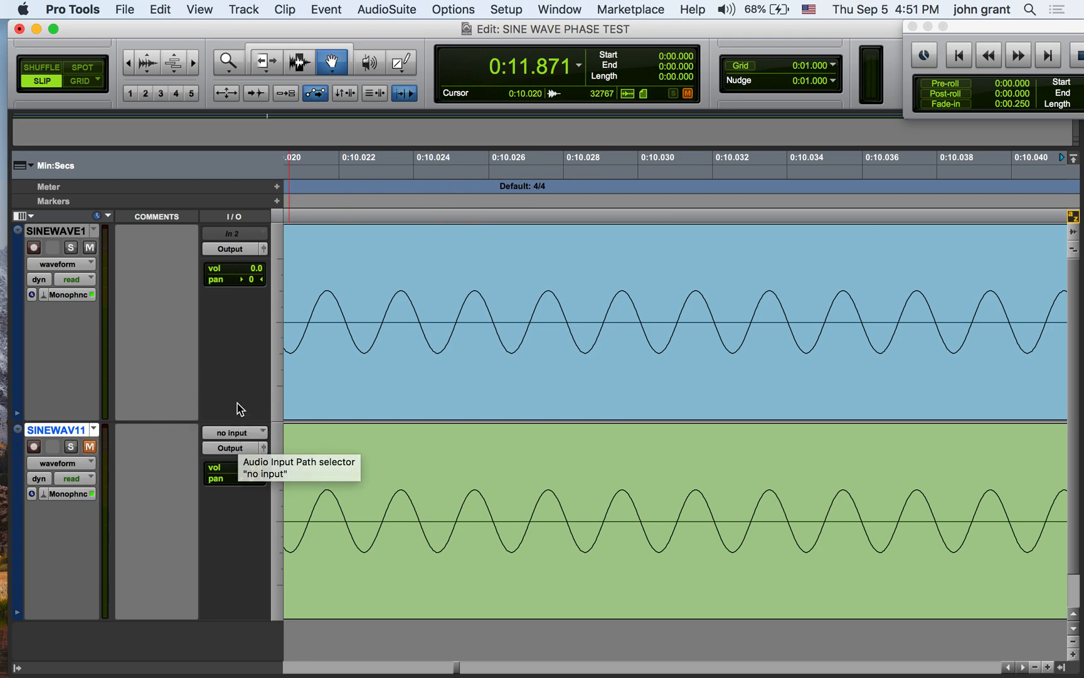
pyautogui.press('space')
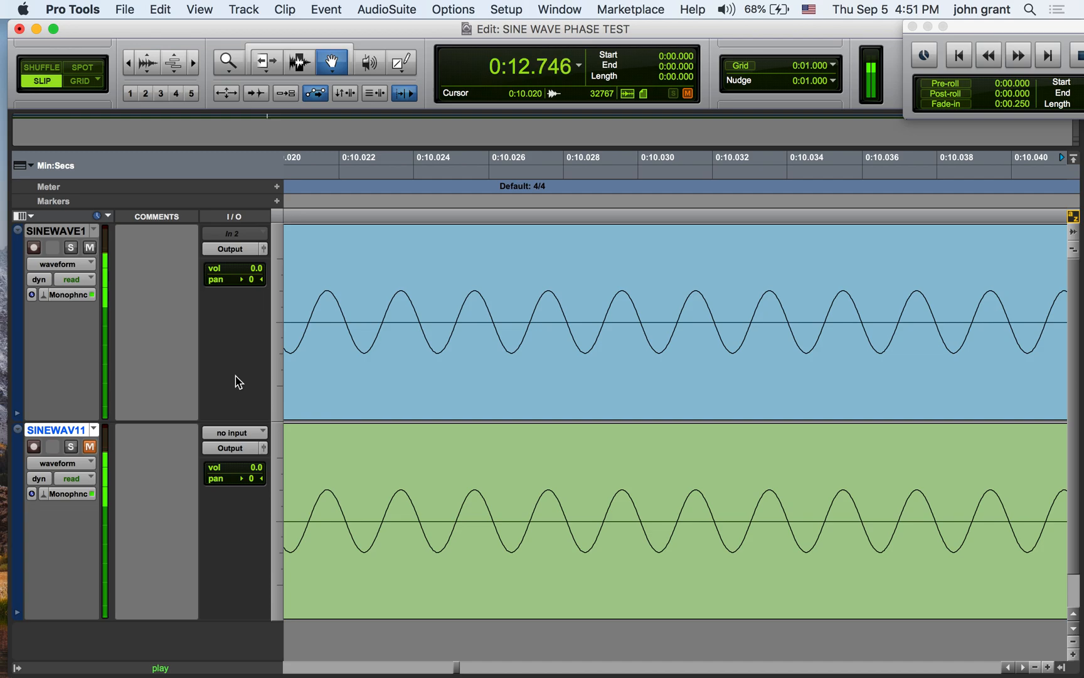
pyautogui.click(90, 447)
pyautogui.click(89, 446)
pyautogui.click(90, 248)
pyautogui.click(90, 446)
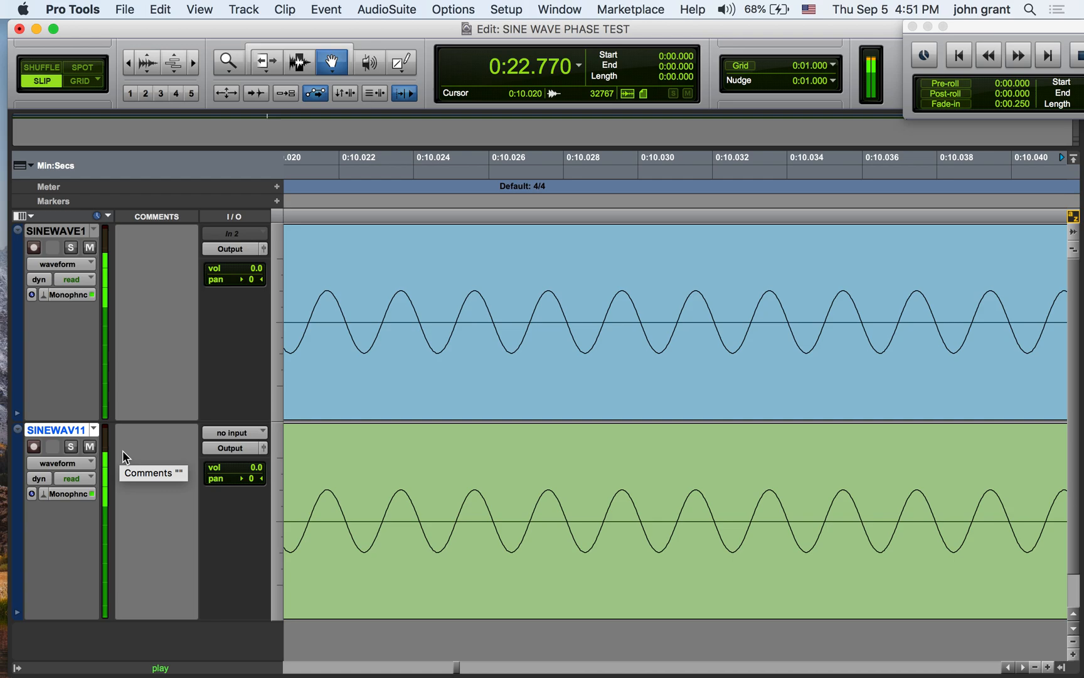
pyautogui.press('space')
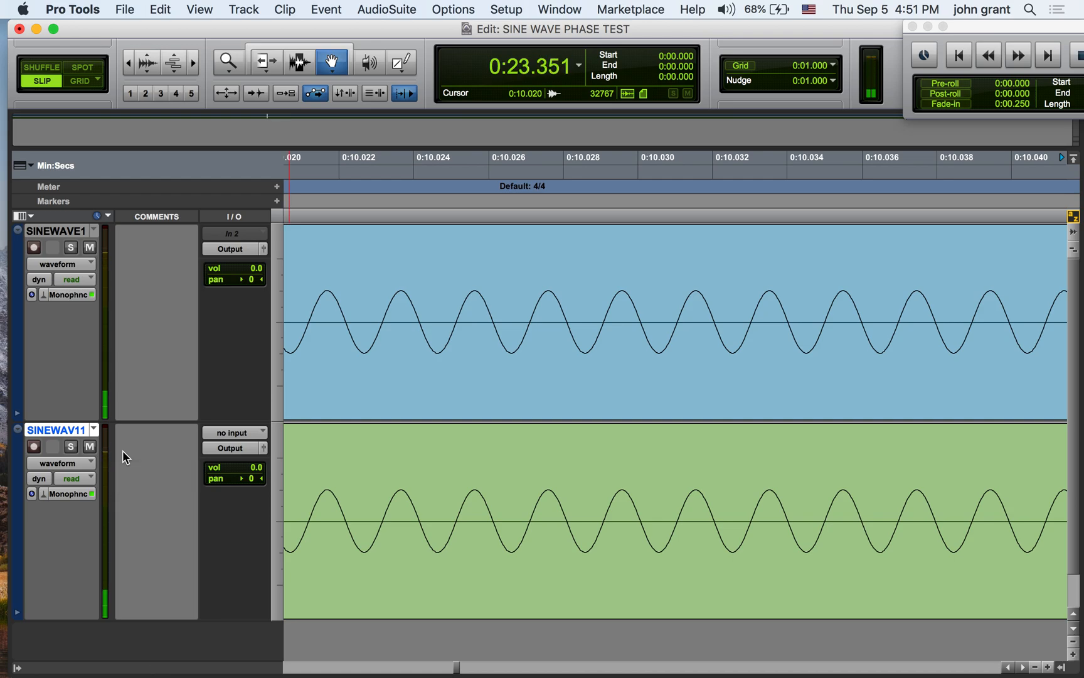
# Shift the duplicate track's clip about 0.001 s after the session start, half a cycle behind the original wave.
pyautogui.press('Return')
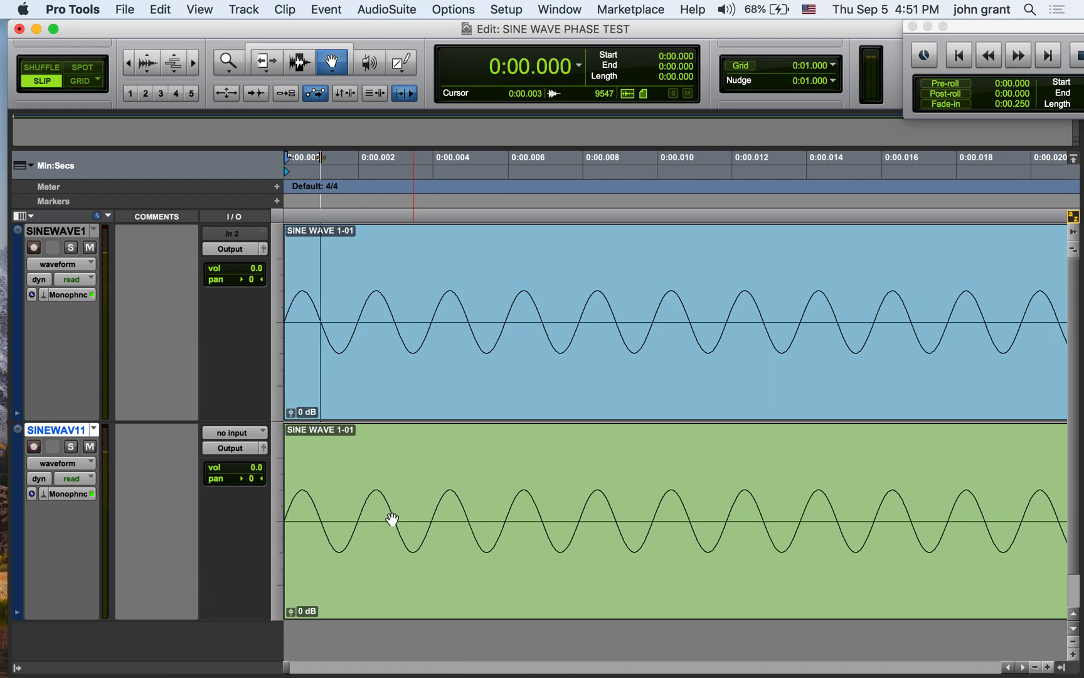
pyautogui.moveTo(374, 523); pyautogui.dragTo(405, 525)
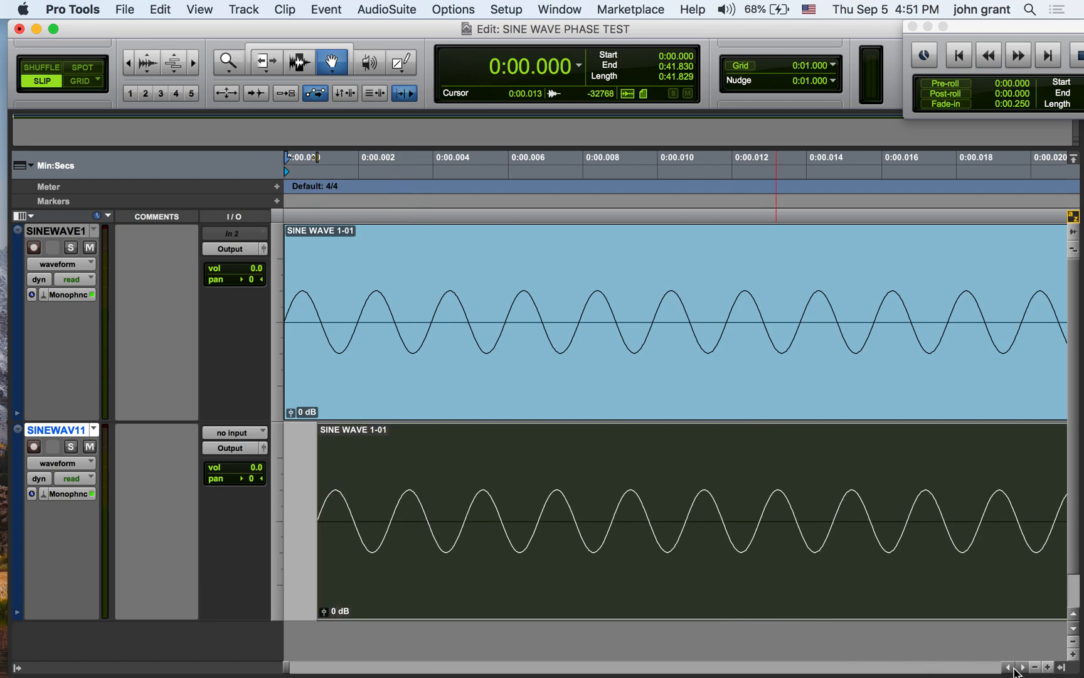
pyautogui.click(1048, 667)
pyautogui.click(1048, 667)
pyautogui.click(1048, 667)
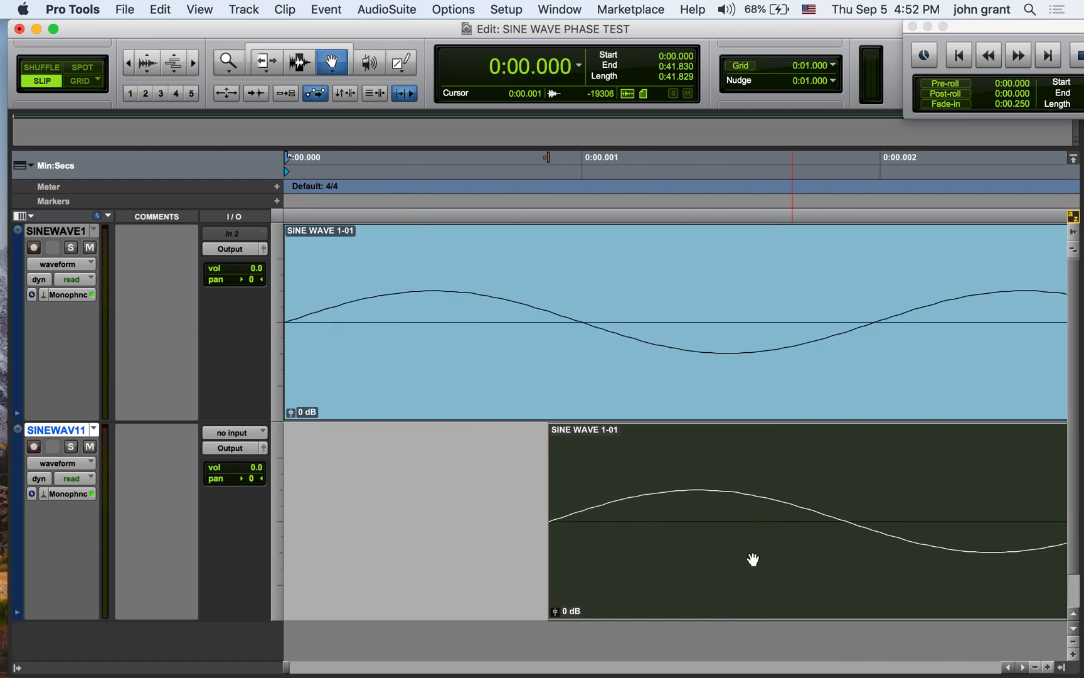
pyautogui.moveTo(626, 511); pyautogui.dragTo(645, 505)
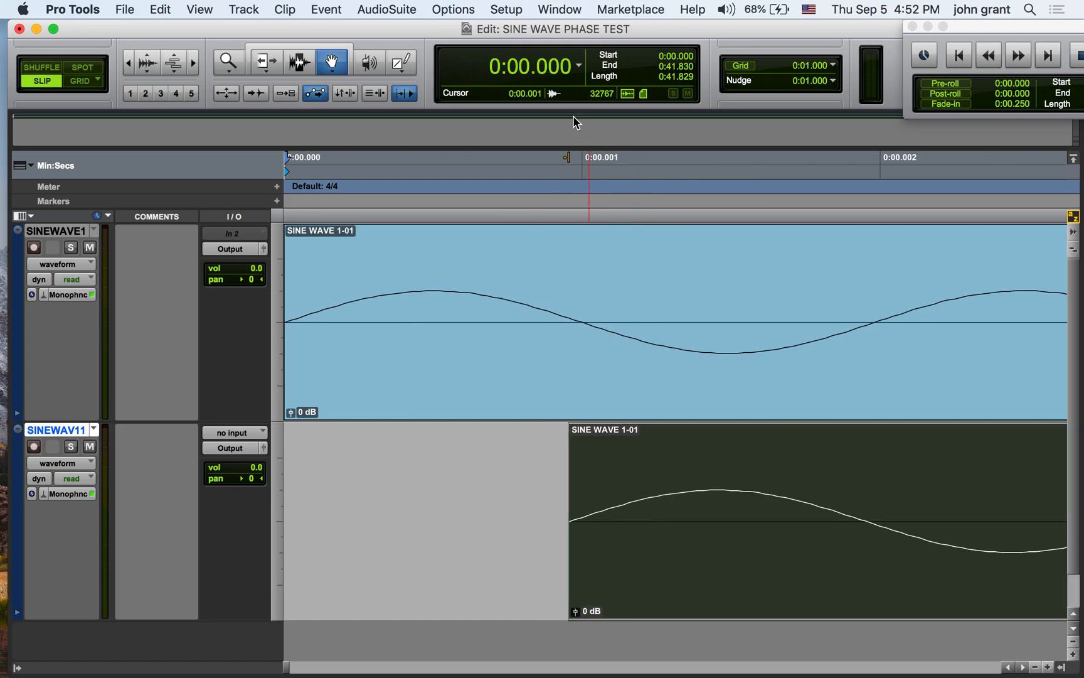
pyautogui.click(576, 159)
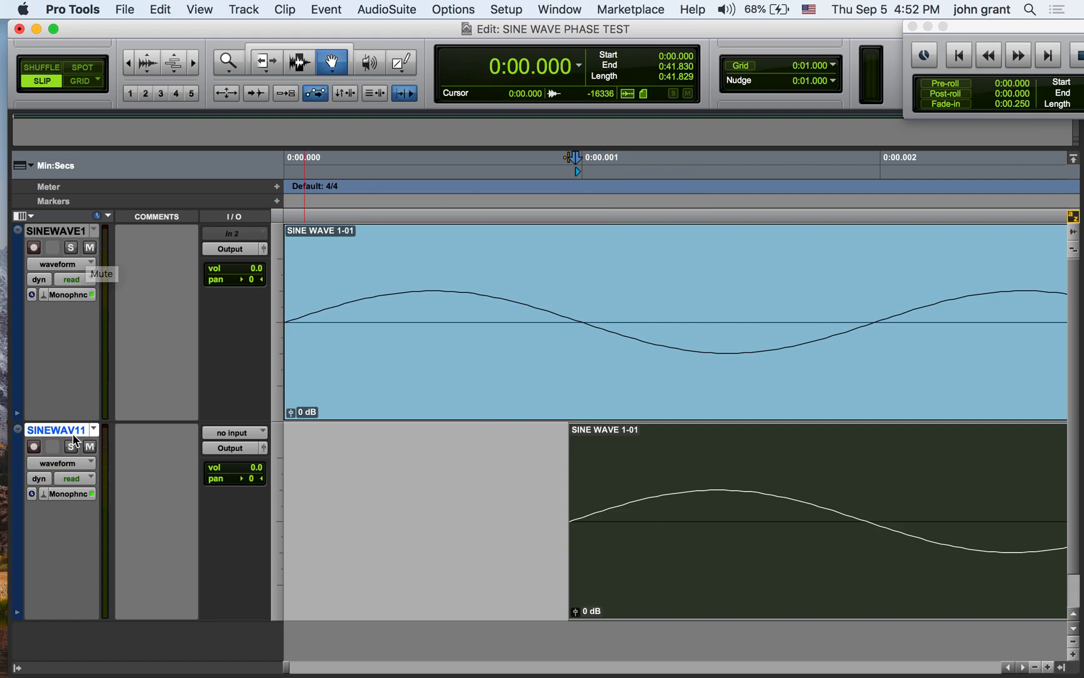
# Play the half-cycle-shifted tracks while toggling their mutes to hear each one alone and both together, leaving both unmuted.
pyautogui.click(1036, 667)
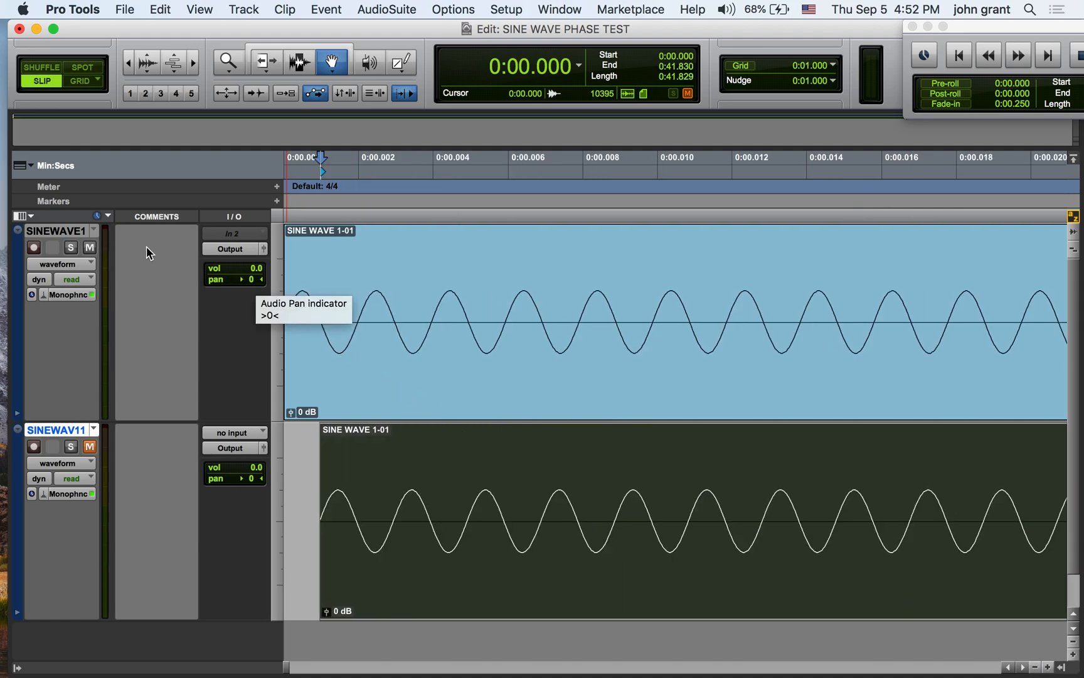
pyautogui.press('space')
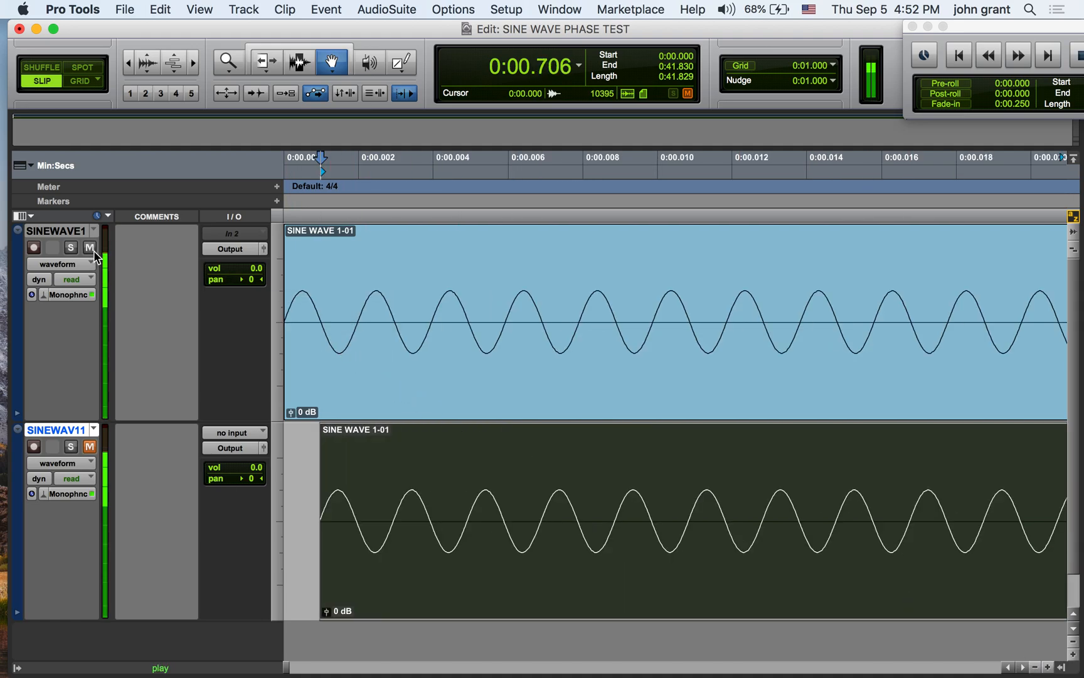
pyautogui.click(89, 248)
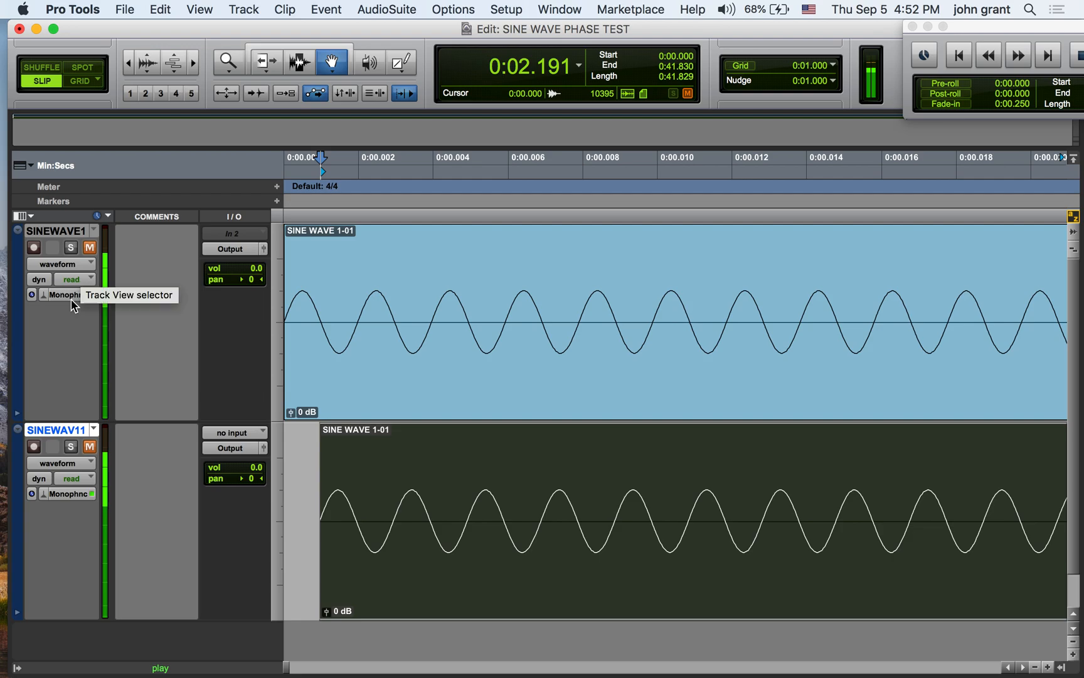
pyautogui.click(90, 446)
pyautogui.click(90, 447)
pyautogui.click(90, 248)
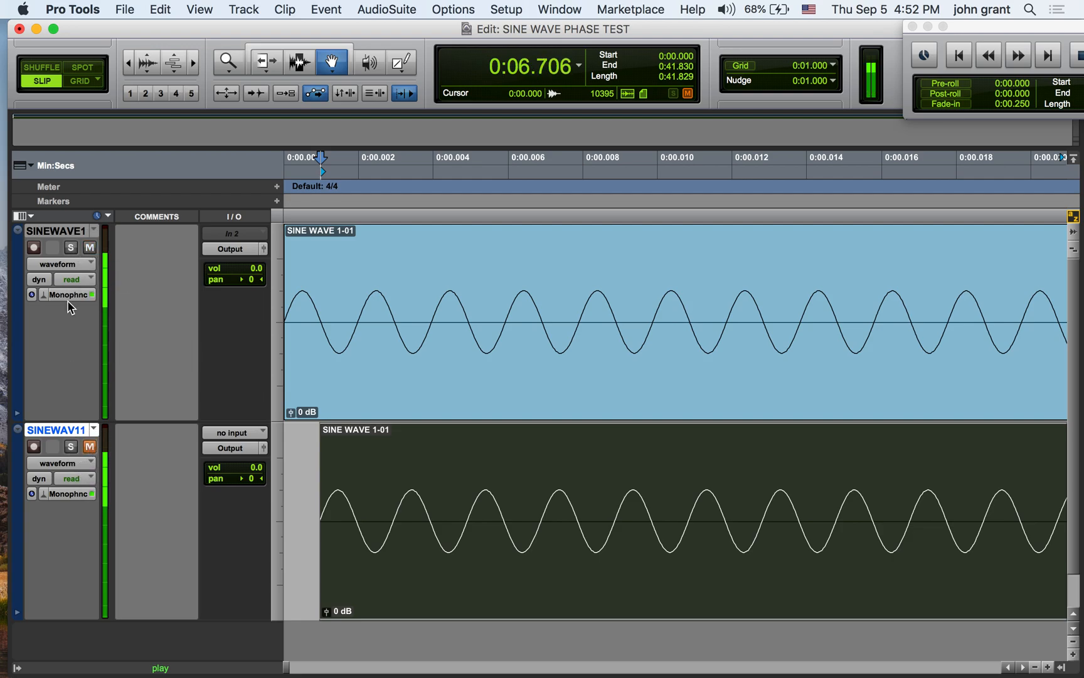
pyautogui.click(89, 447)
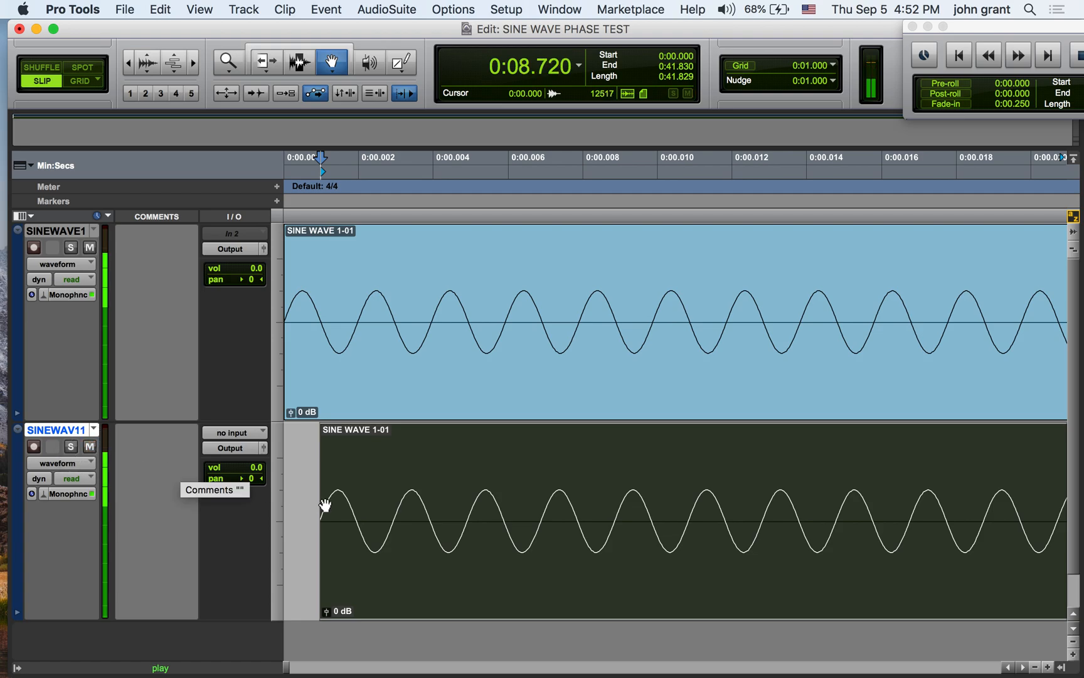
# Fine-tune the duplicate clip's start slightly later during playback to line up the opposing half cycles, and stop playback.
pyautogui.click(1049, 667)
pyautogui.click(625, 513)
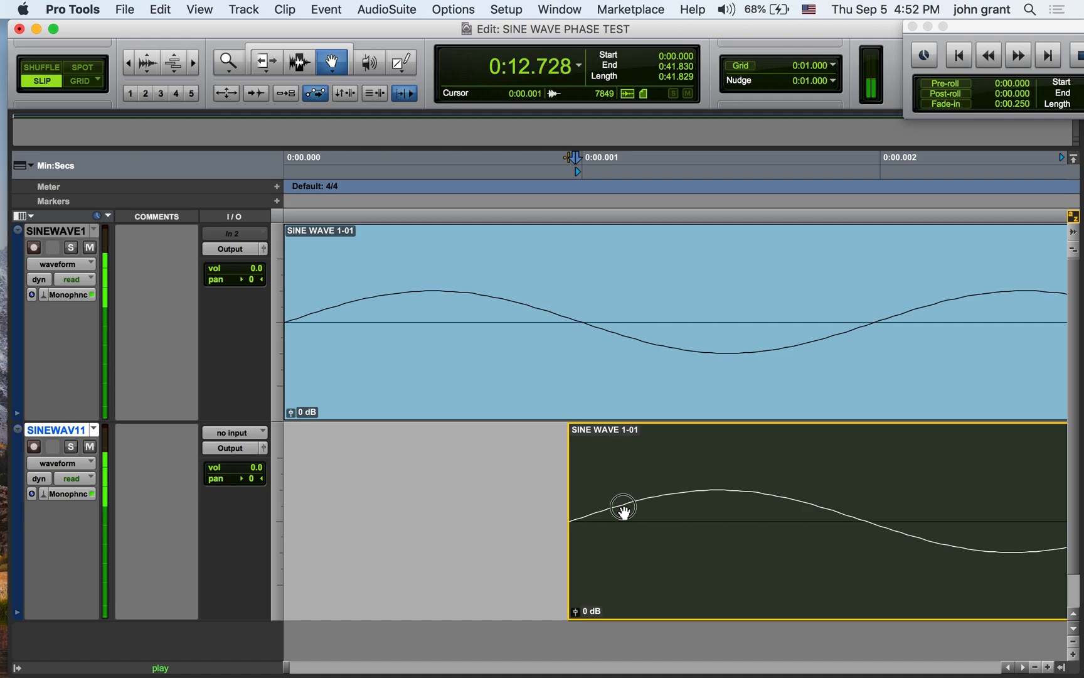
pyautogui.moveTo(628, 510); pyautogui.dragTo(629, 513)
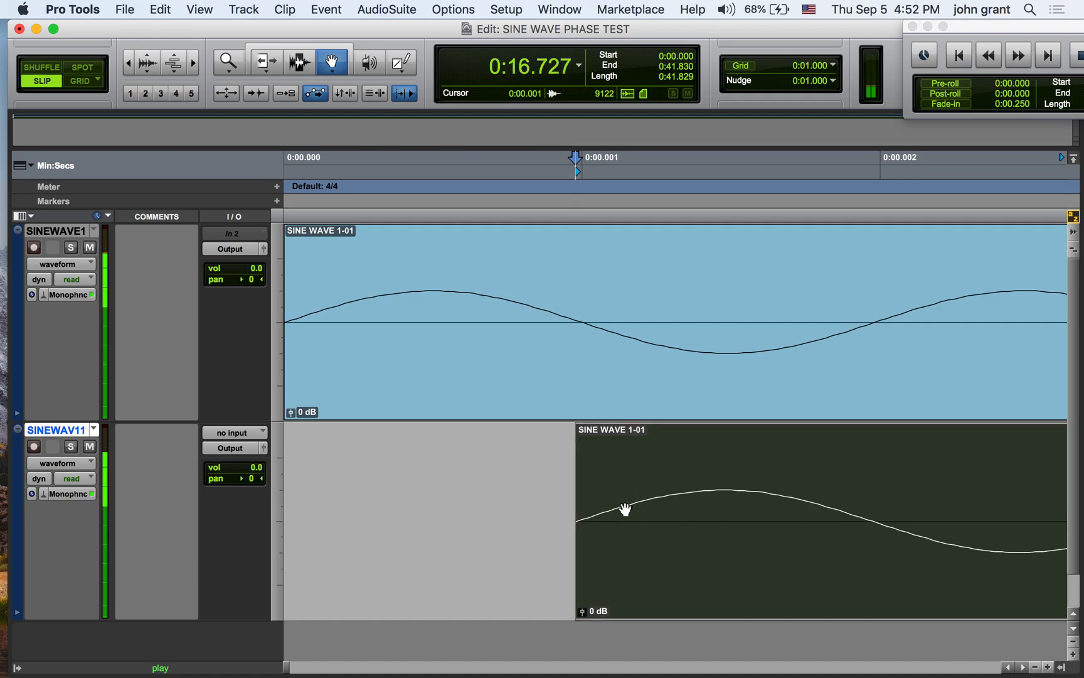
pyautogui.press('space')
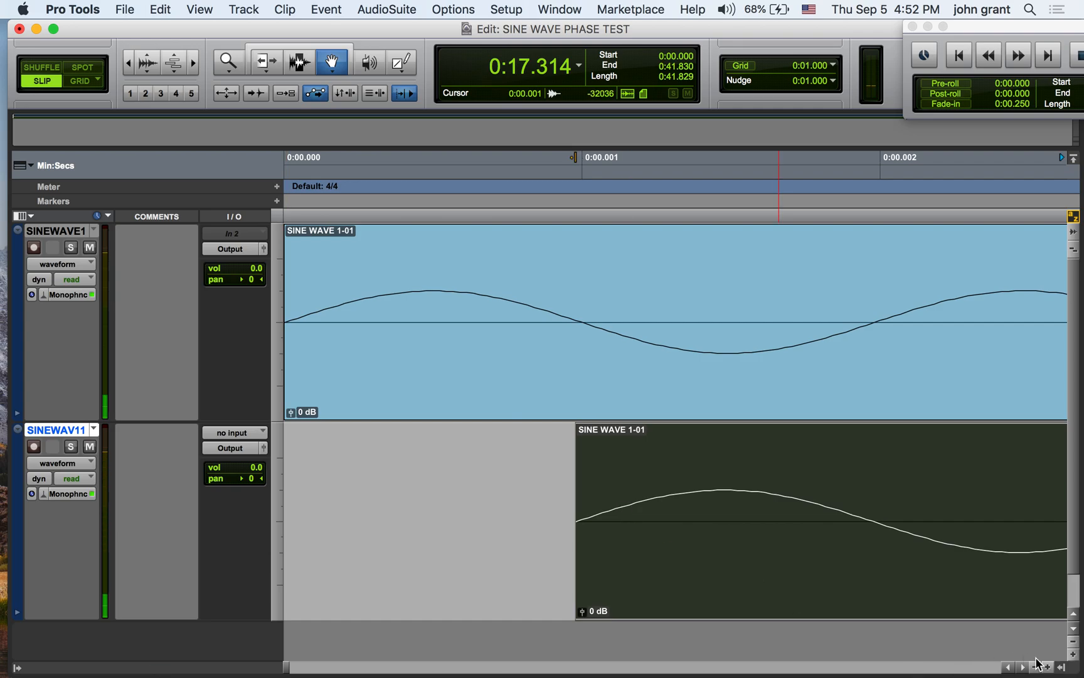
# Move the duplicate track's clip back to the session start and render the AudioSuite Invert process on it.
pyautogui.click(1036, 667)
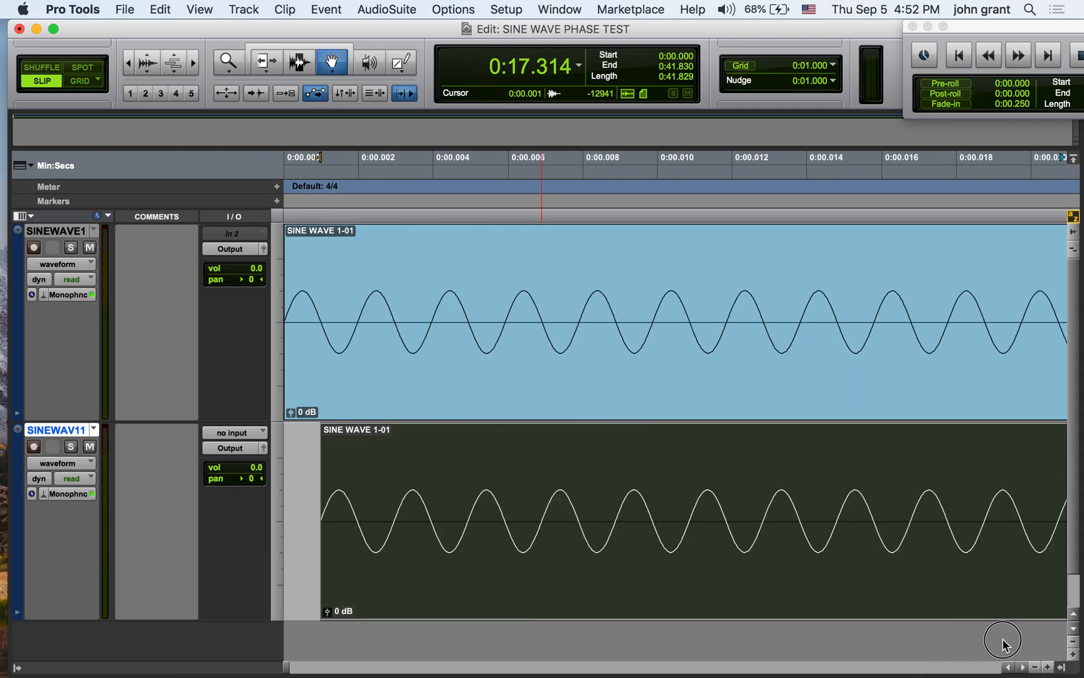
pyautogui.moveTo(940, 526); pyautogui.dragTo(844, 525)
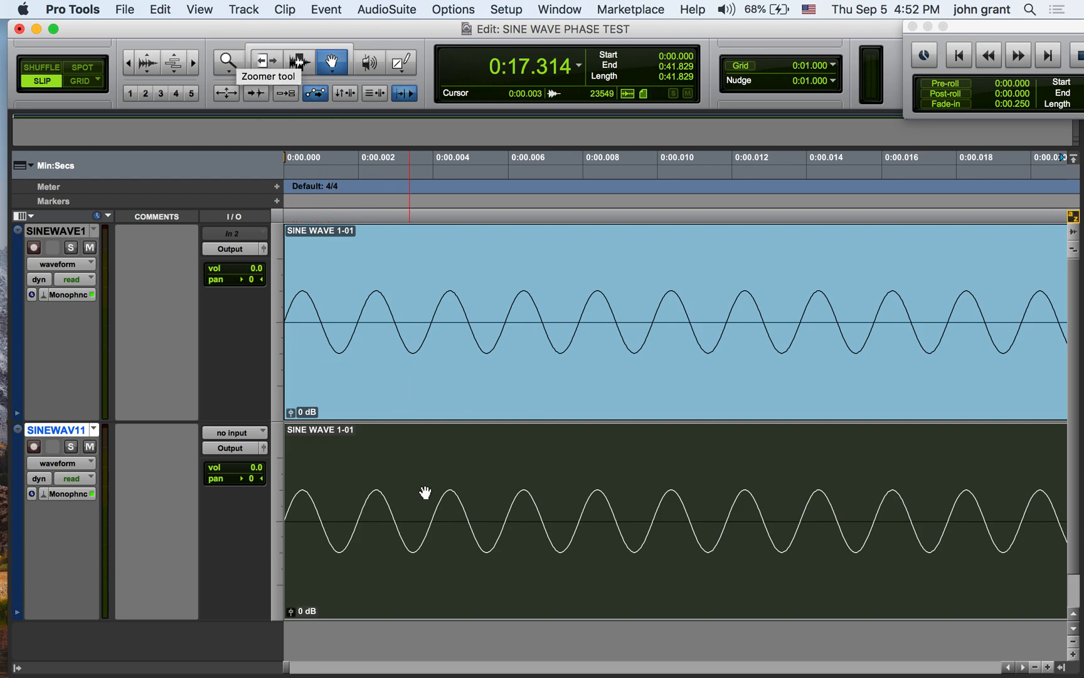
pyautogui.click(392, 10)
pyautogui.moveTo(428, 164)
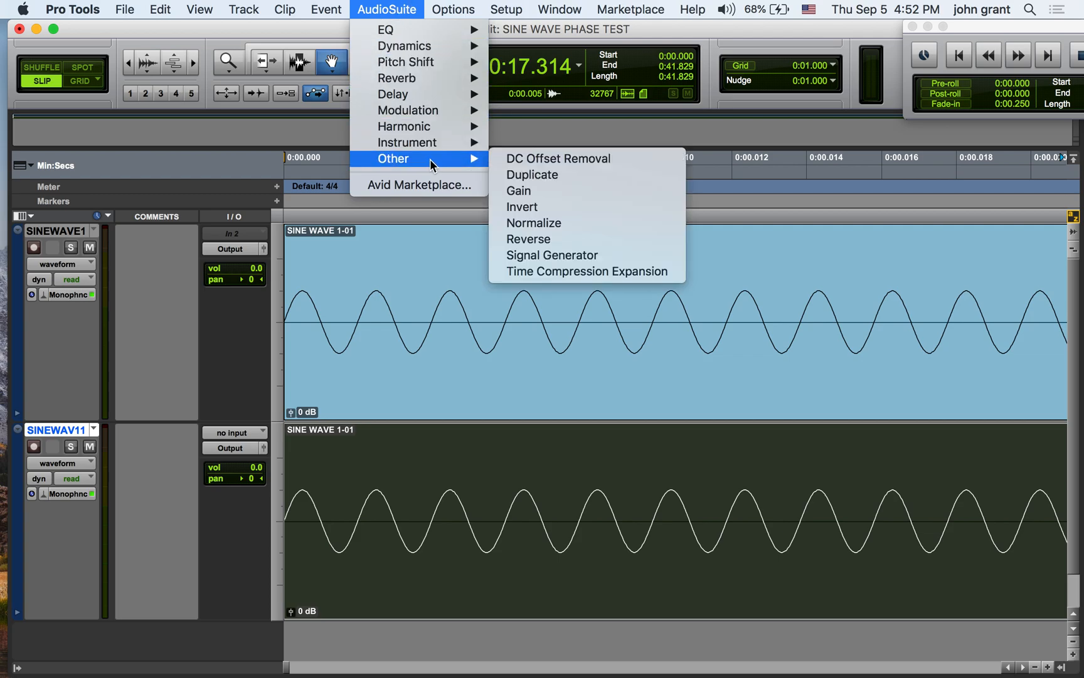
pyautogui.click(552, 211)
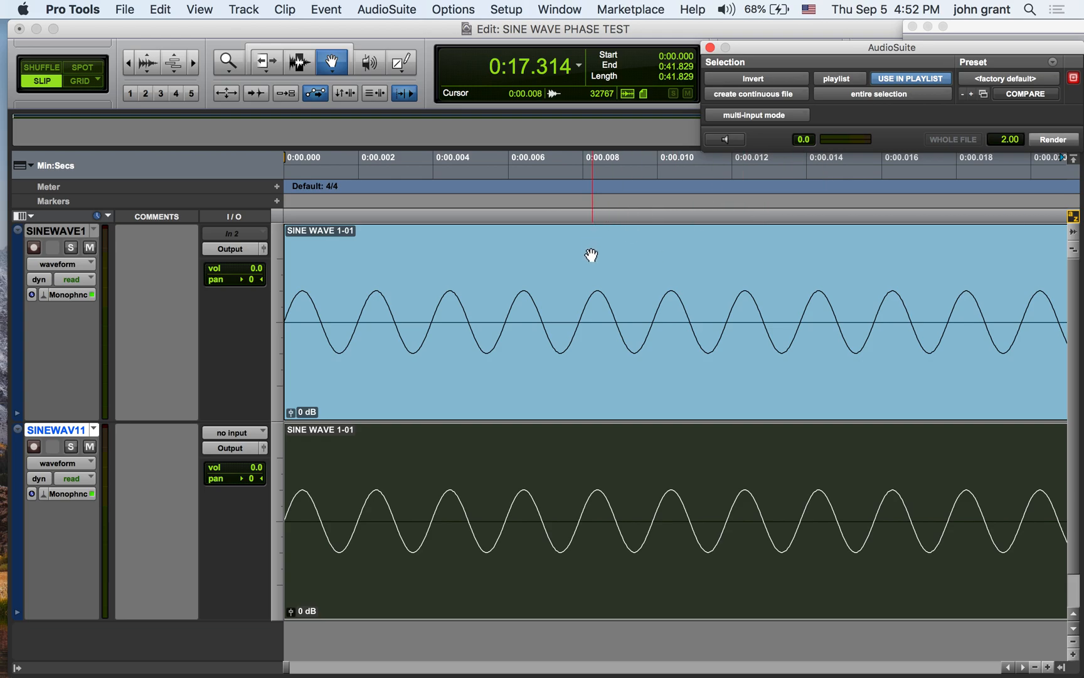
pyautogui.click(1059, 140)
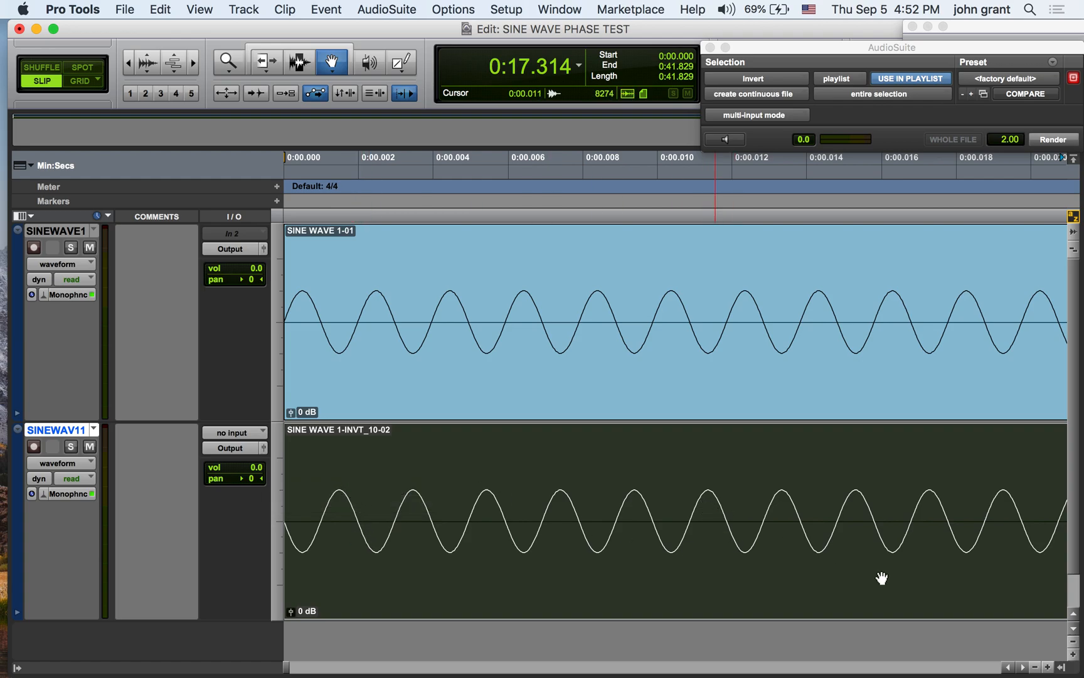
# Compare the original and inverted waveforms, then play them while toggling mutes to hear each alone and both together, leaving both unmuted.
pyautogui.click(1047, 667)
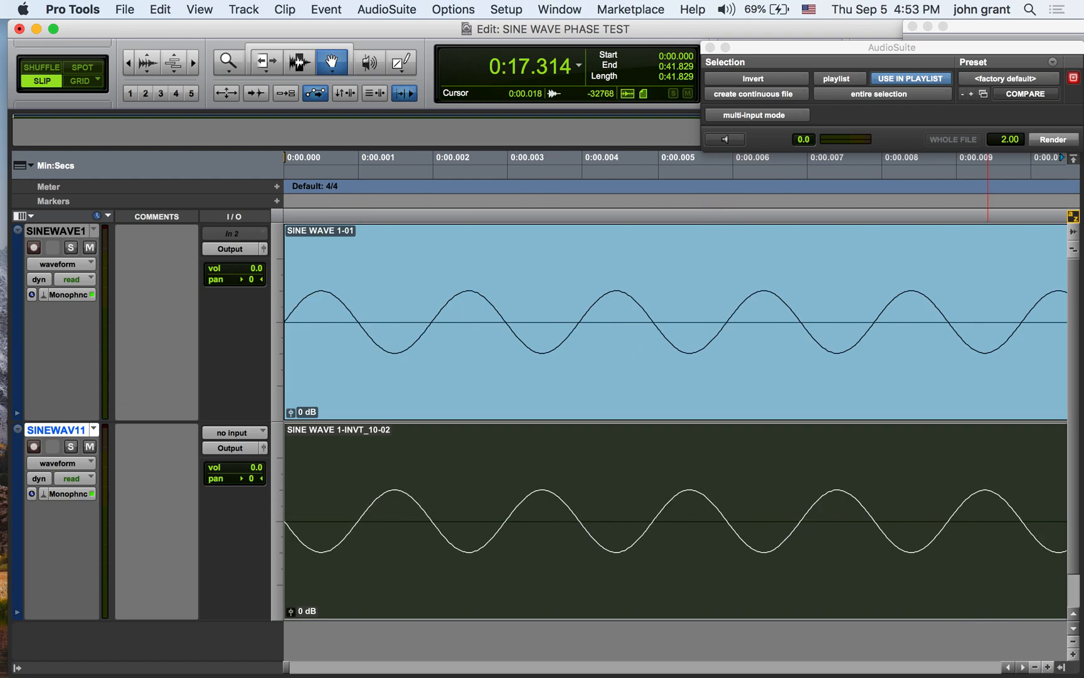
pyautogui.click(1048, 668)
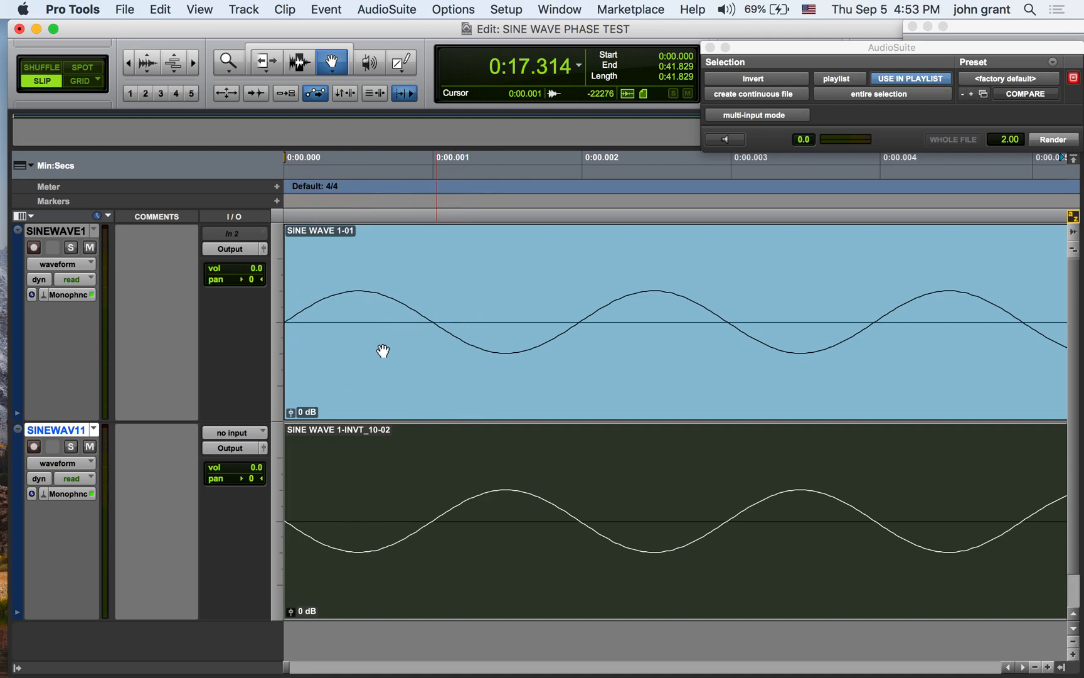
pyautogui.click(1036, 667)
pyautogui.click(1035, 667)
pyautogui.click(1035, 667)
pyautogui.click(1035, 667)
pyautogui.click(1036, 667)
pyautogui.click(91, 451)
pyautogui.press('space')
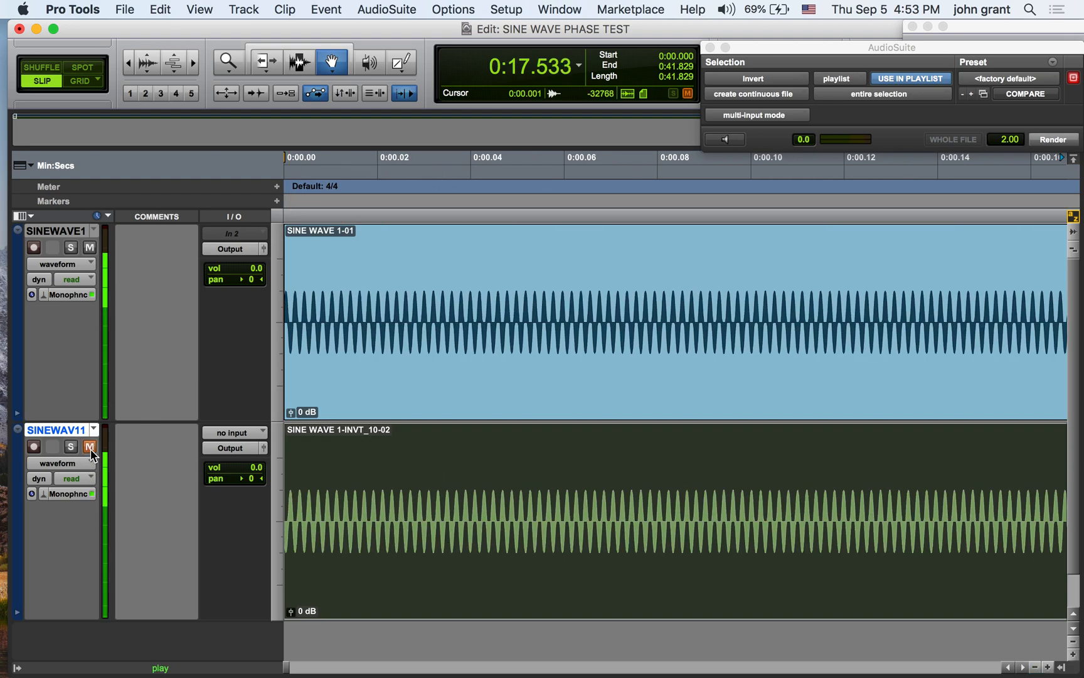
pyautogui.click(89, 249)
pyautogui.click(90, 446)
pyautogui.click(91, 247)
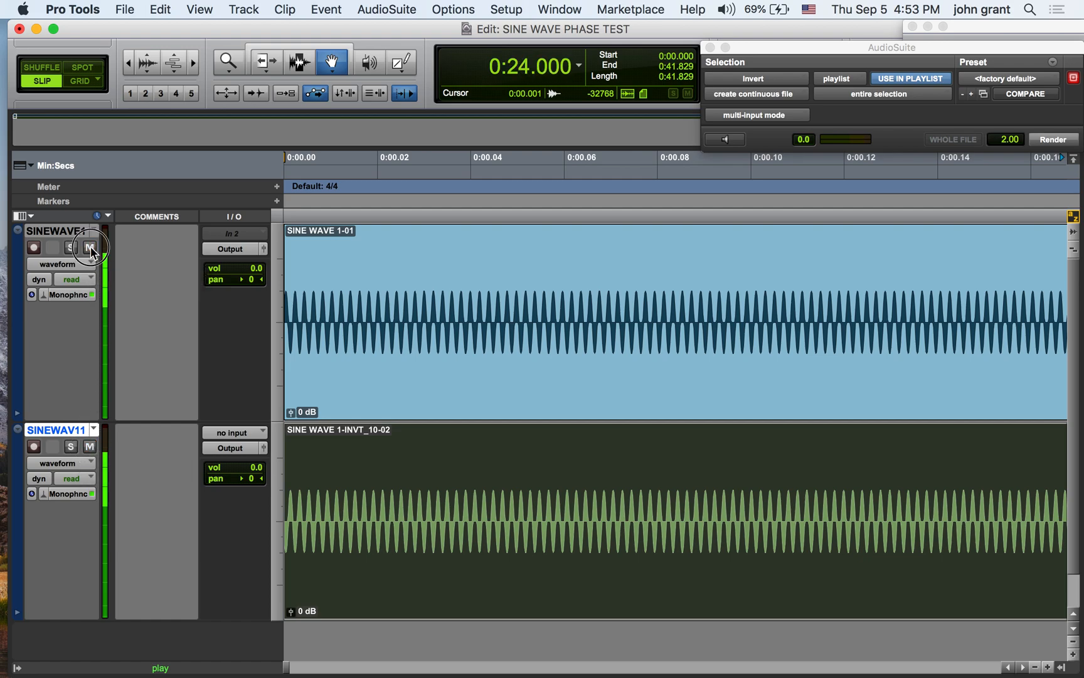
# Examine the opposing peaks and troughs of the original and inverted waveforms while both tracks keep playing.
pyautogui.click(1047, 667)
pyautogui.click(1047, 667)
pyautogui.click(1047, 667)
pyautogui.click(1046, 667)
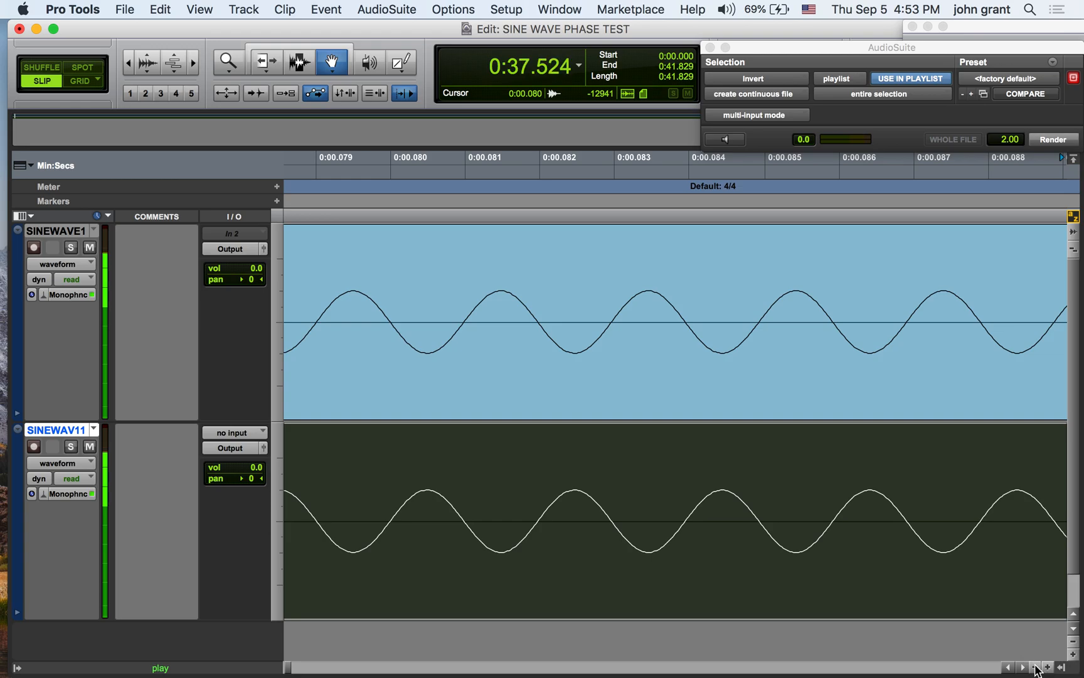
pyautogui.click(1035, 667)
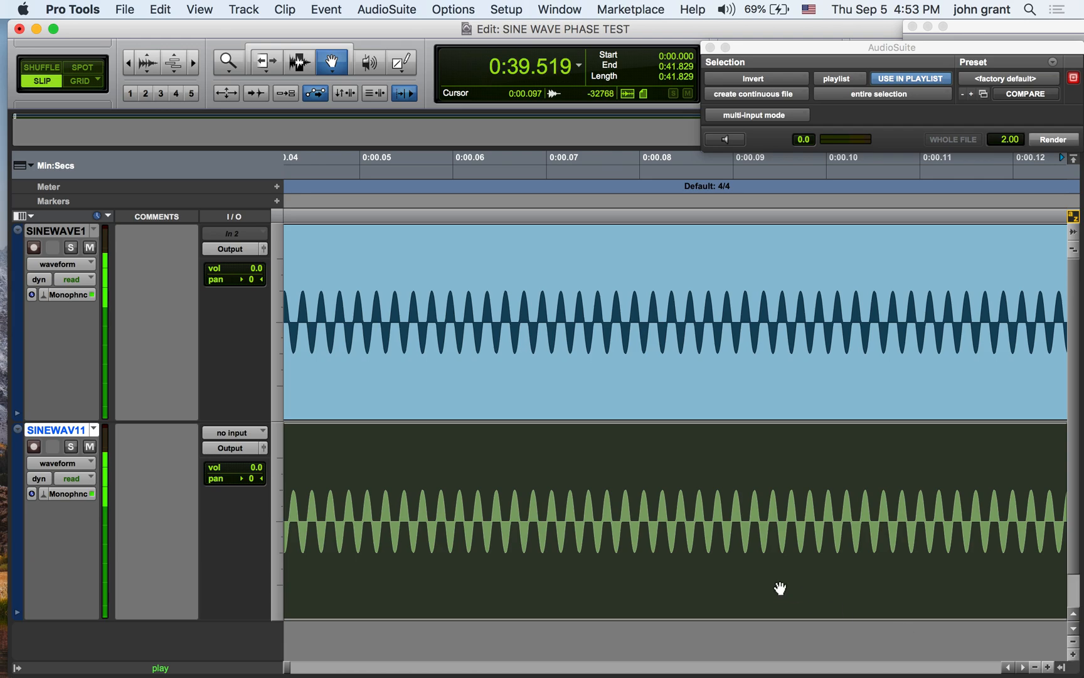